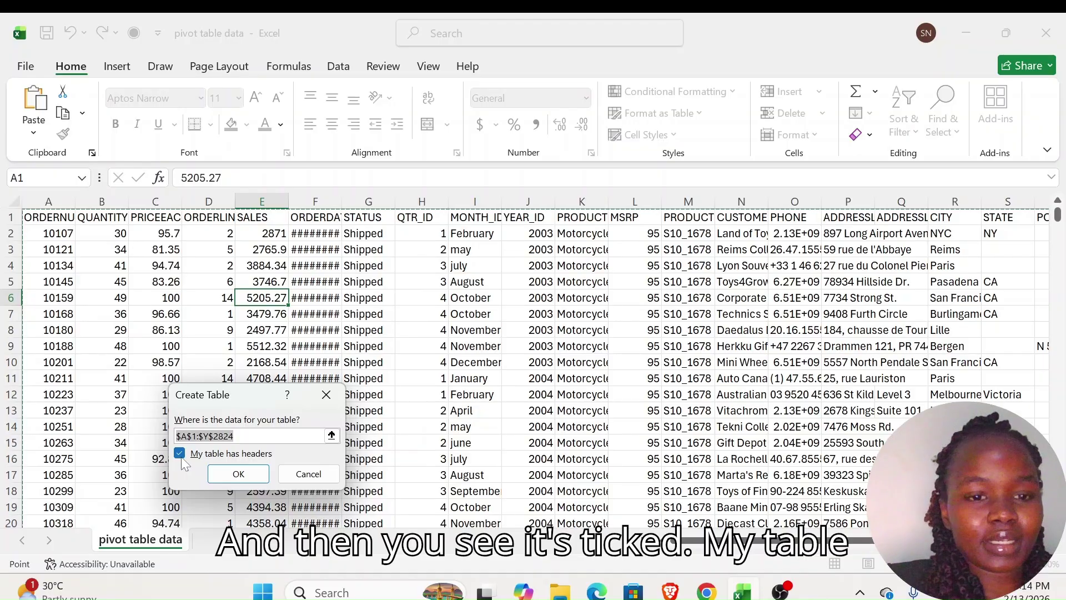
- Create a table with headers from the range $A$1:$Y$2824 and give it the plain, uncoloured Light style
{"action": "left_click", "coordinate": [239, 472]}
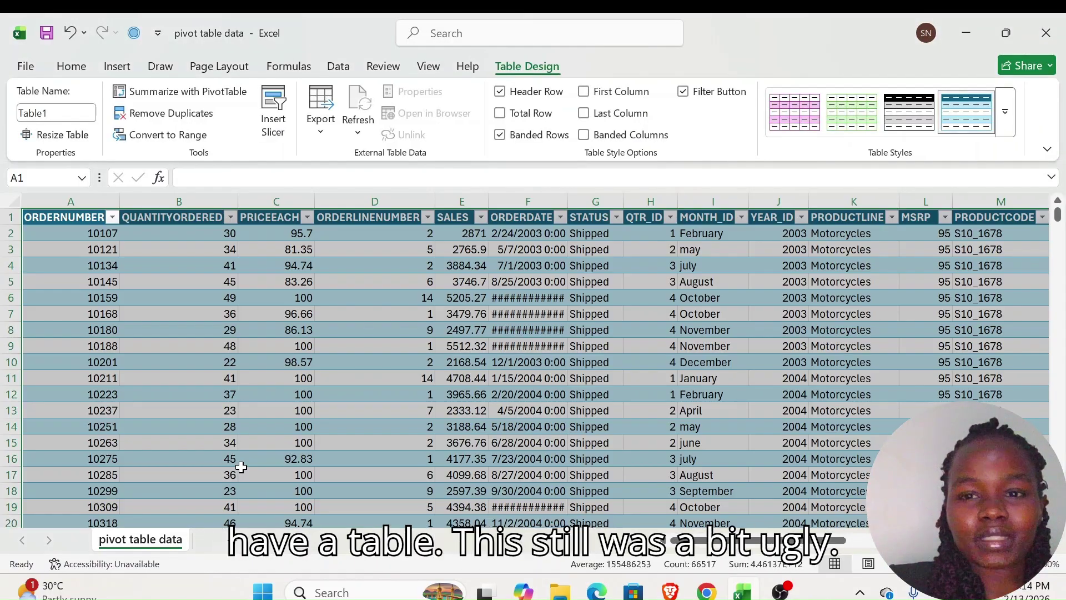
{"action": "left_click", "coordinate": [1006, 127]}
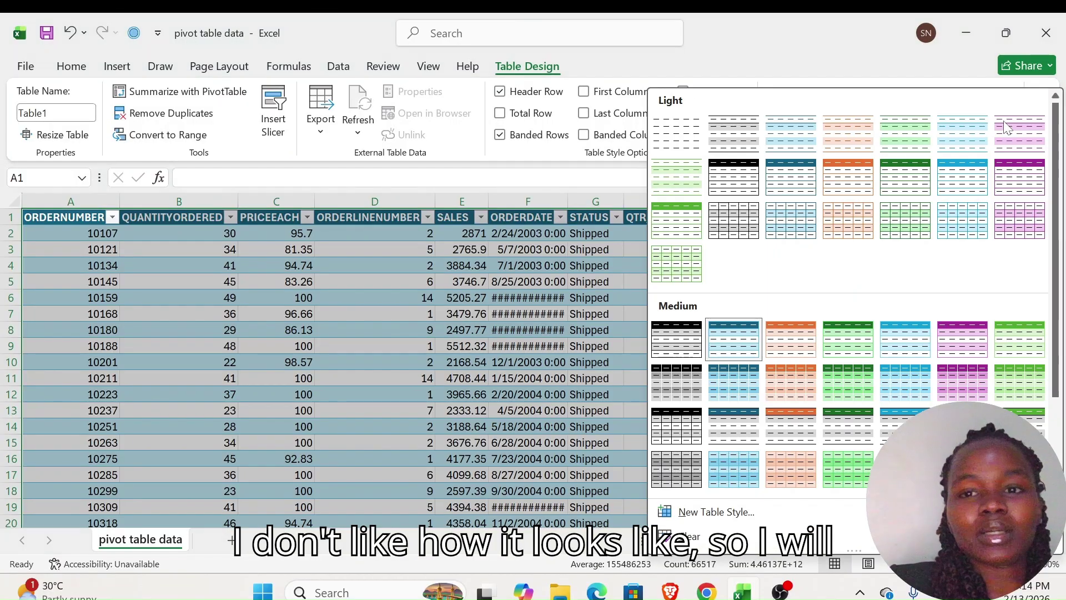
{"action": "left_click", "coordinate": [678, 140]}
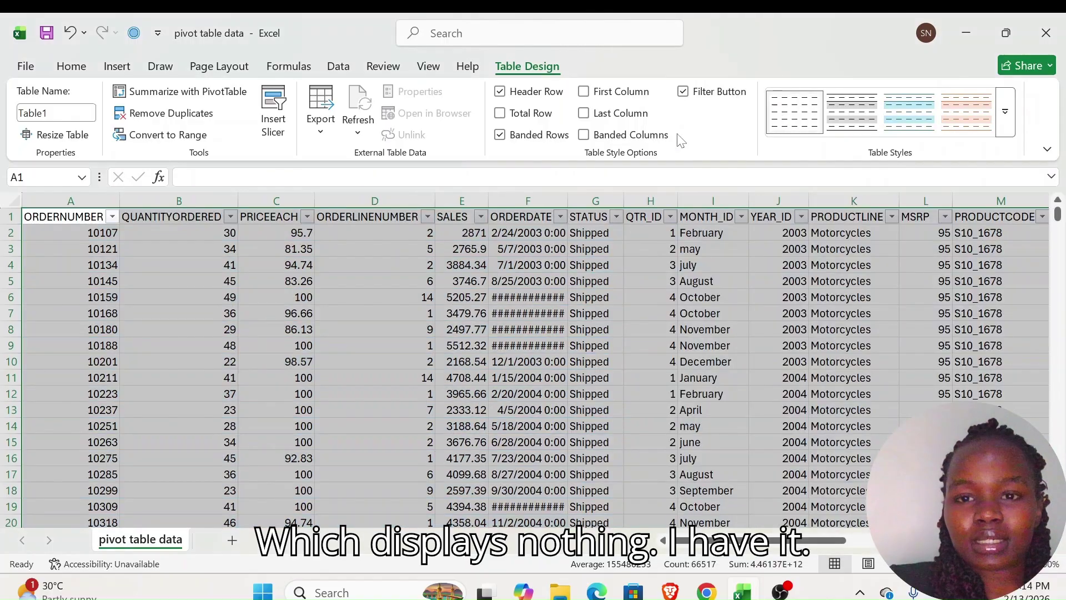
- Turn off the table's filter buttons and banded rows
{"action": "left_click", "coordinate": [683, 91]}
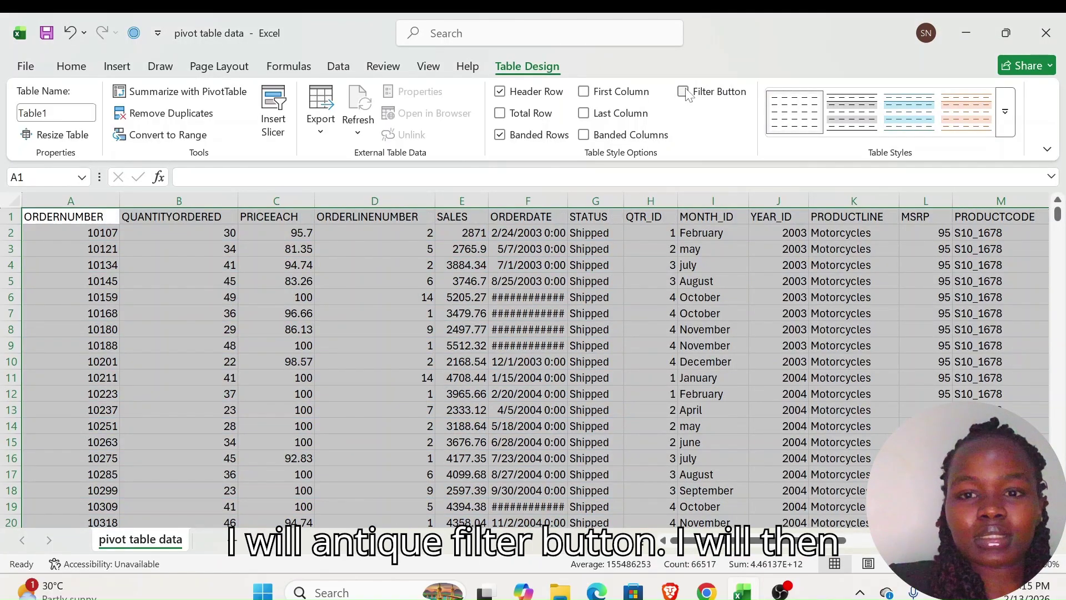
{"action": "left_click", "coordinate": [500, 135]}
{"action": "left_click", "coordinate": [571, 361]}
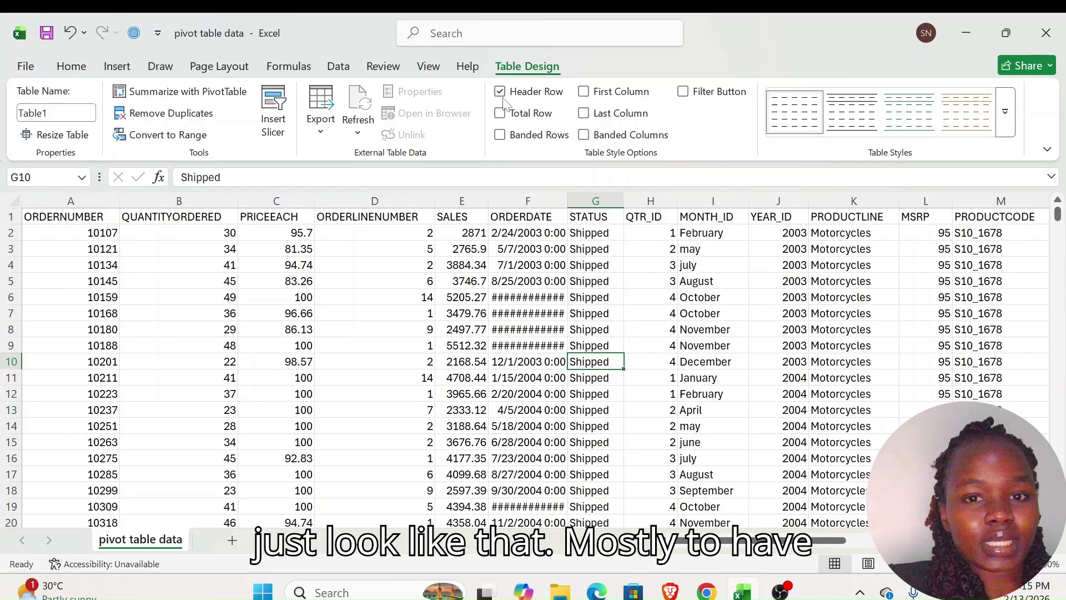
- Highlight the whole SALES column with an orange fill colour
{"action": "left_click", "coordinate": [72, 66]}
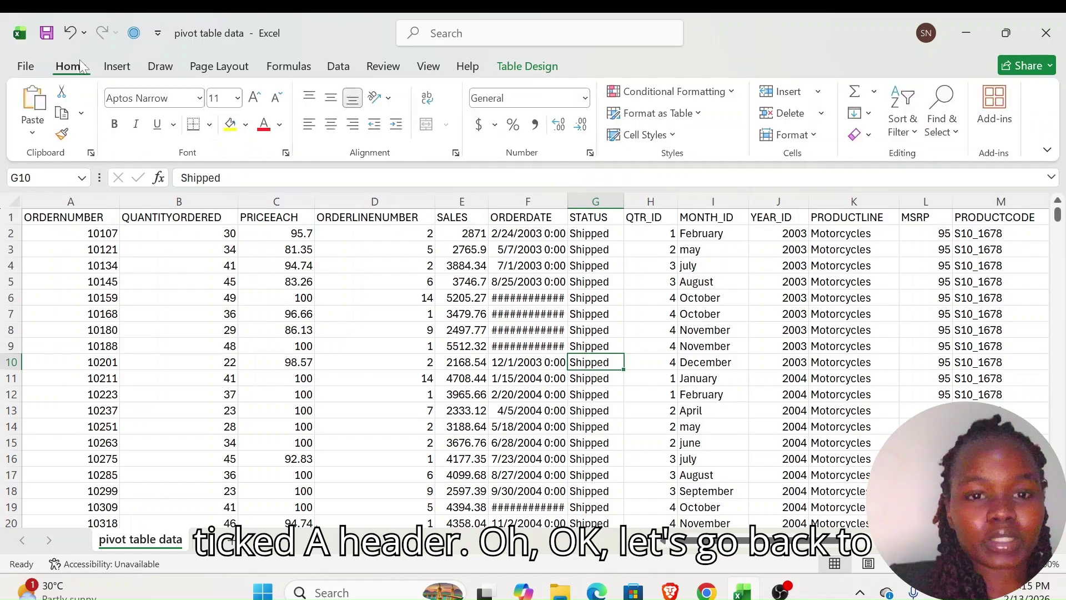
{"action": "scroll", "coordinate": [402, 441], "scroll_direction": "down", "scroll_amount": 3}
{"action": "scroll", "coordinate": [422, 400], "scroll_direction": "up", "scroll_amount": 3}
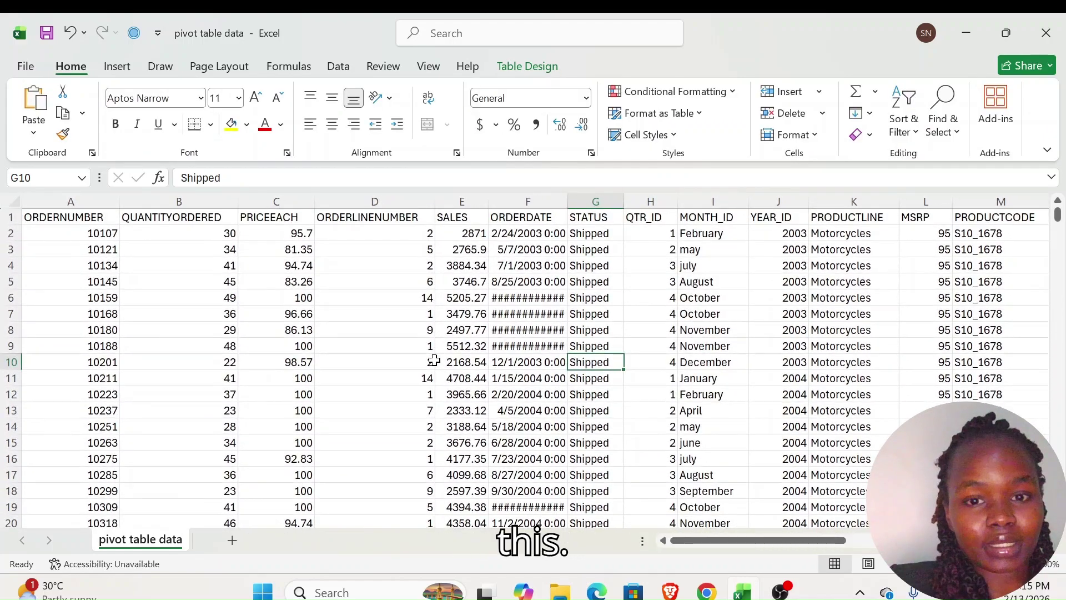
{"action": "scroll", "coordinate": [499, 424], "scroll_direction": "down", "scroll_amount": 4}
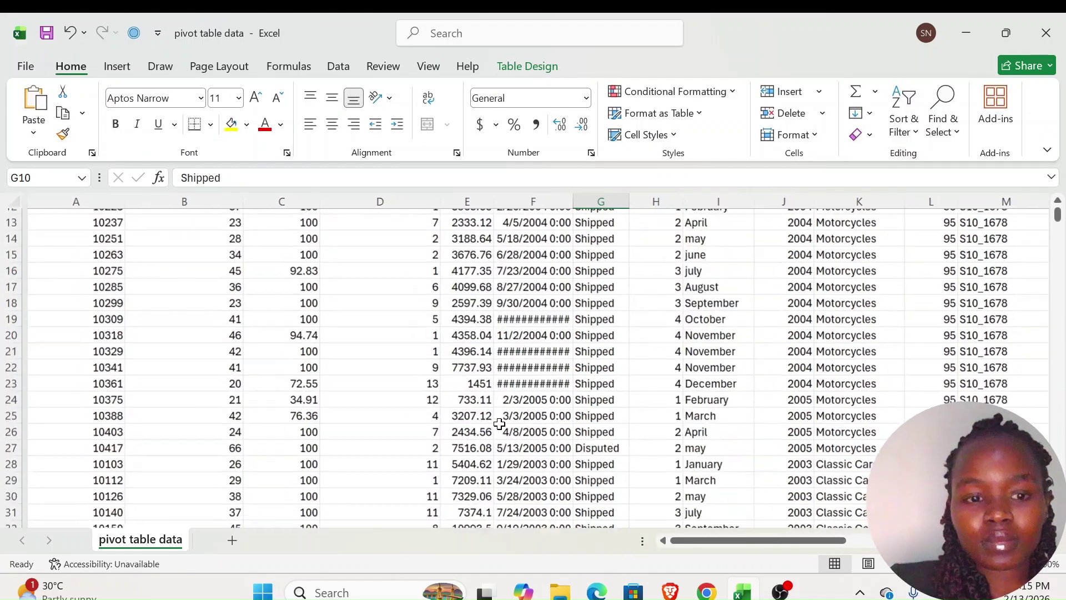
{"action": "scroll", "coordinate": [499, 425], "scroll_direction": "up", "scroll_amount": 4}
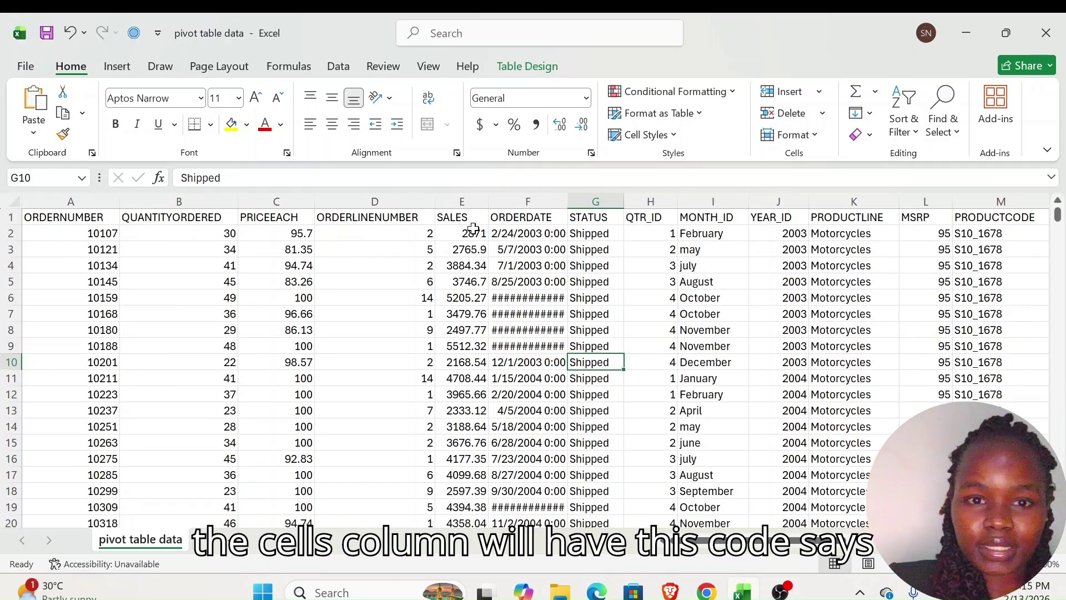
{"action": "left_click", "coordinate": [450, 201]}
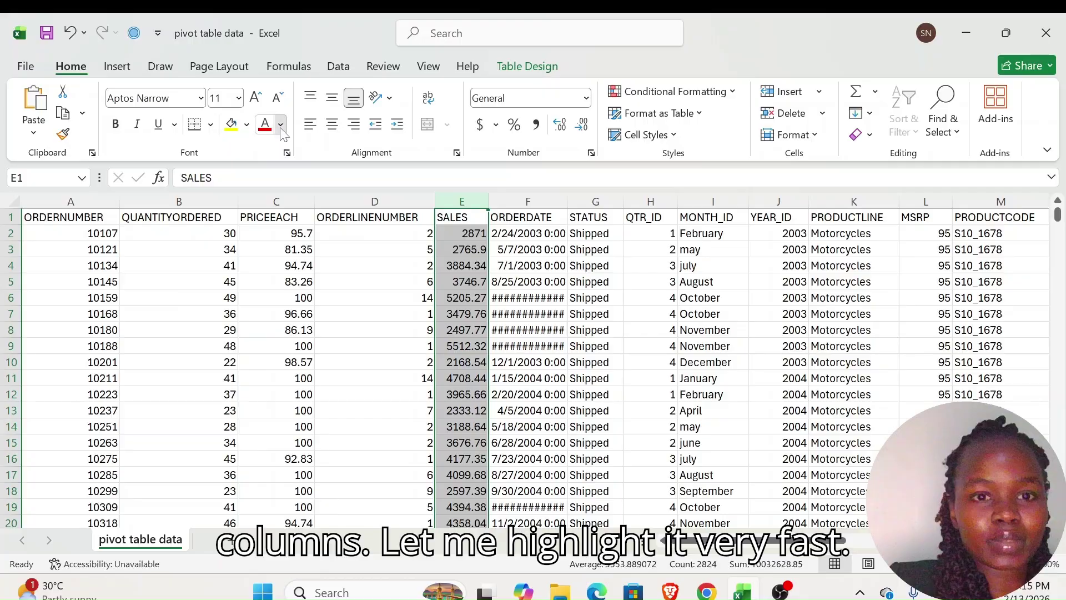
{"action": "left_click", "coordinate": [280, 124]}
{"action": "left_click", "coordinate": [384, 238]}
{"action": "left_click", "coordinate": [595, 362]}
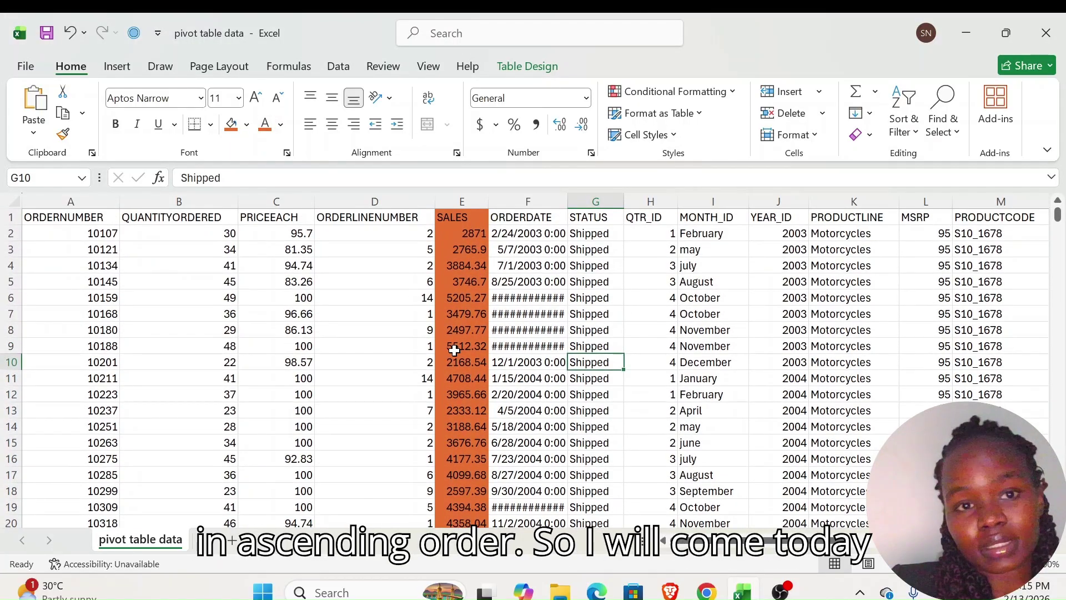
- Sort the table by the SALES column on cell values, from smallest to largest
{"action": "left_click", "coordinate": [352, 65]}
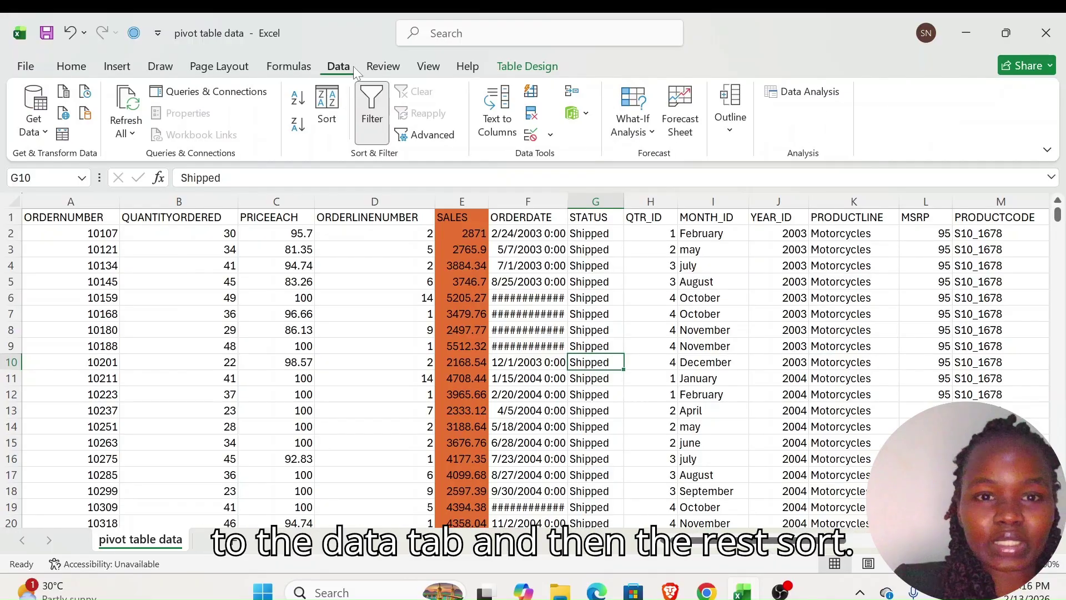
{"action": "left_click", "coordinate": [327, 108]}
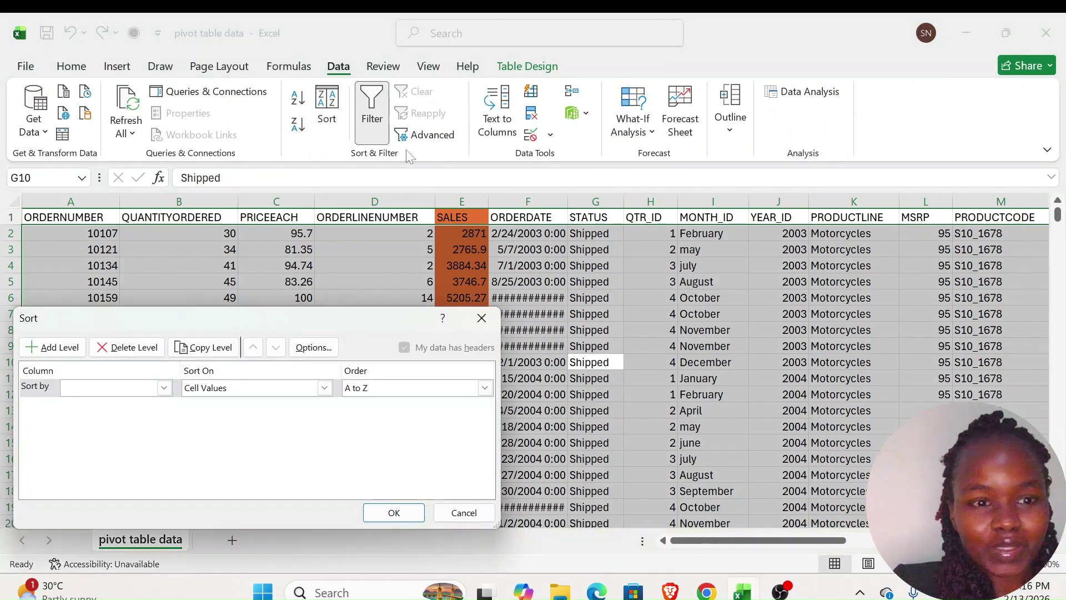
{"action": "left_click", "coordinate": [164, 387]}
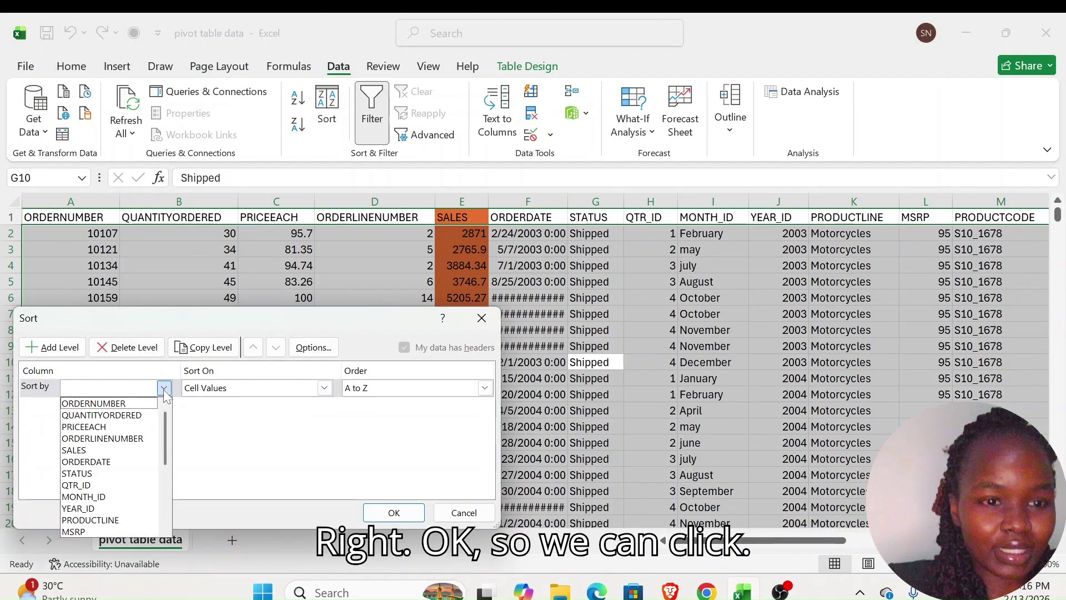
{"action": "left_click", "coordinate": [78, 450]}
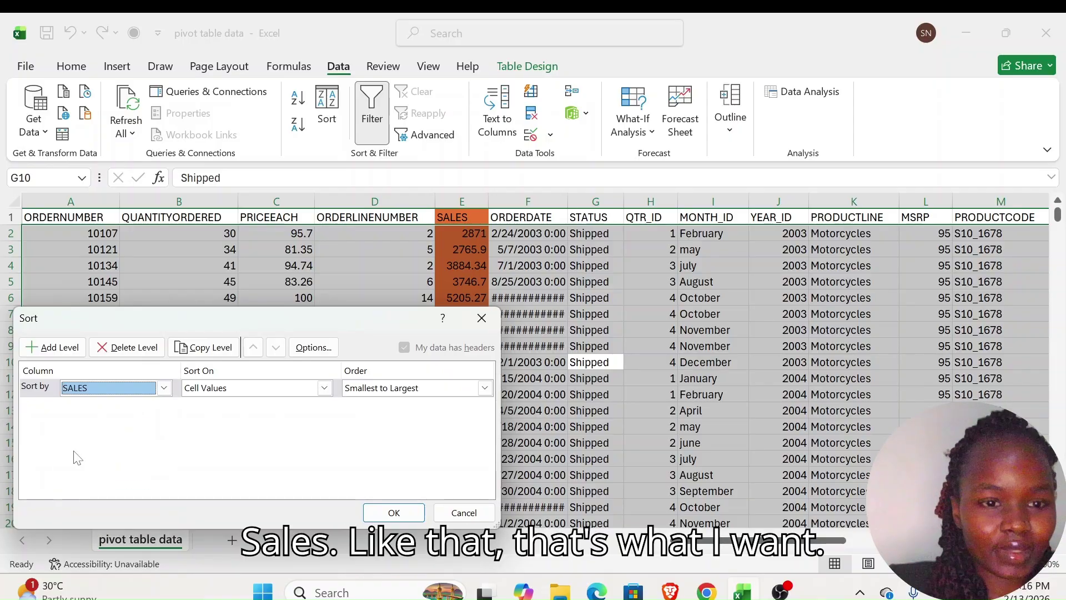
{"action": "left_click", "coordinate": [324, 388]}
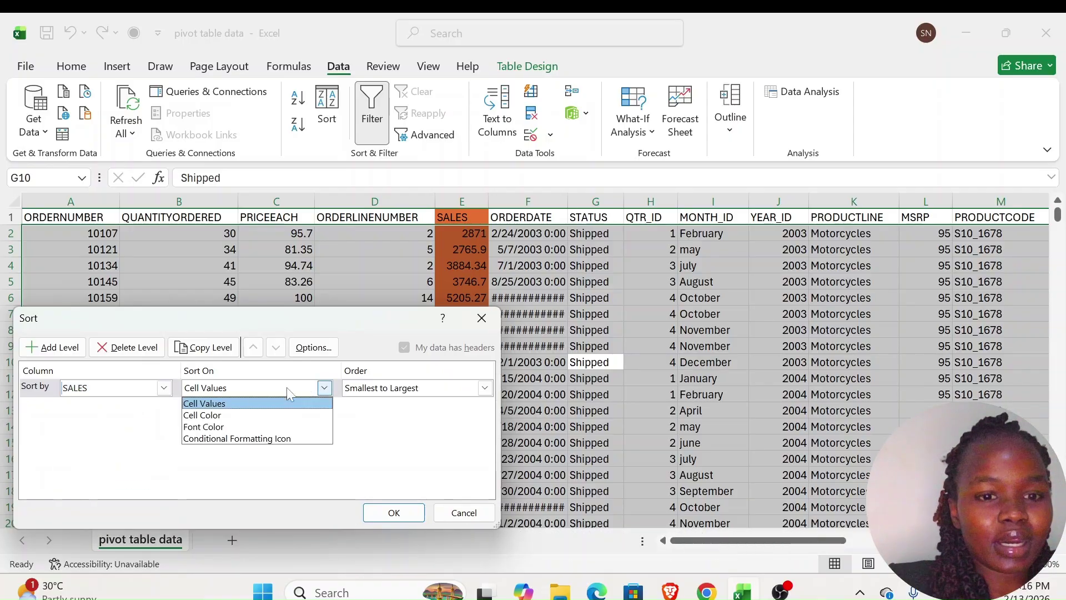
{"action": "left_click", "coordinate": [230, 403]}
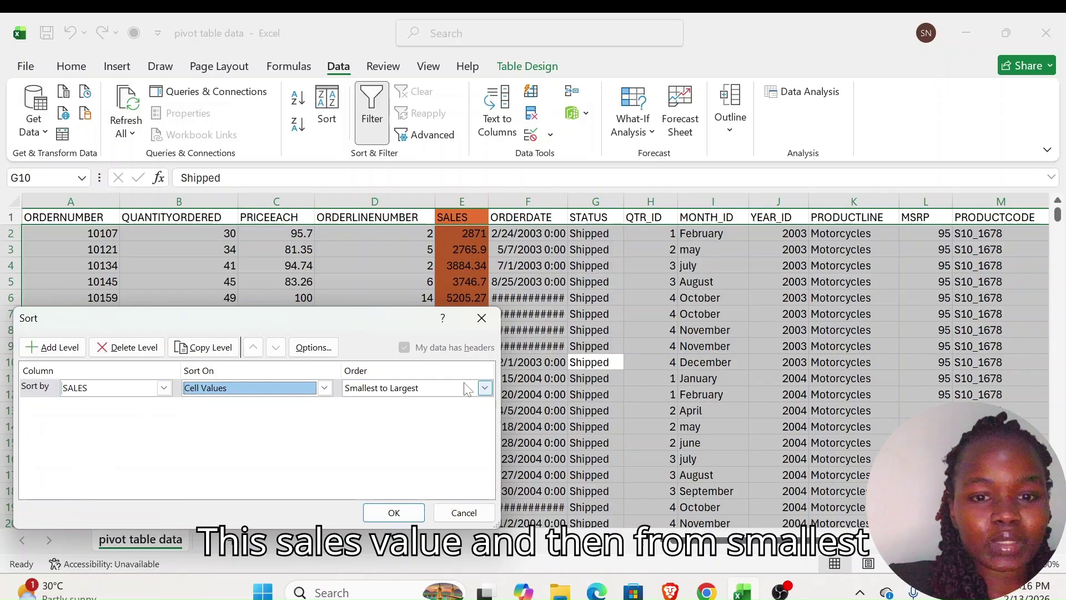
{"action": "left_click", "coordinate": [393, 512]}
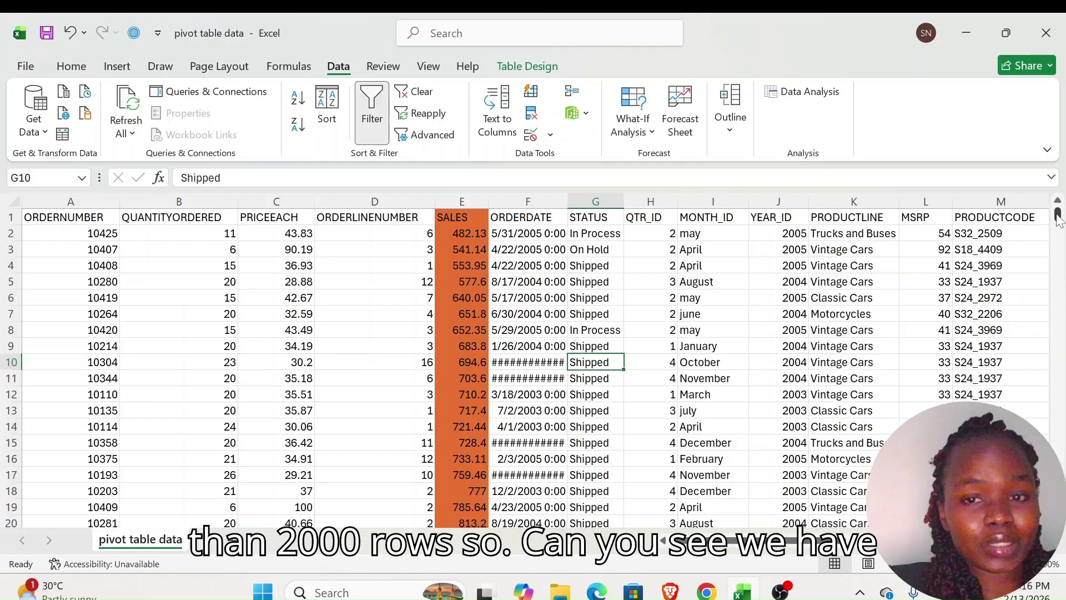
- Change the SALES sort order to largest to smallest
{"action": "left_click_drag", "start_coordinate": [1058, 218], "coordinate": [1058, 575]}
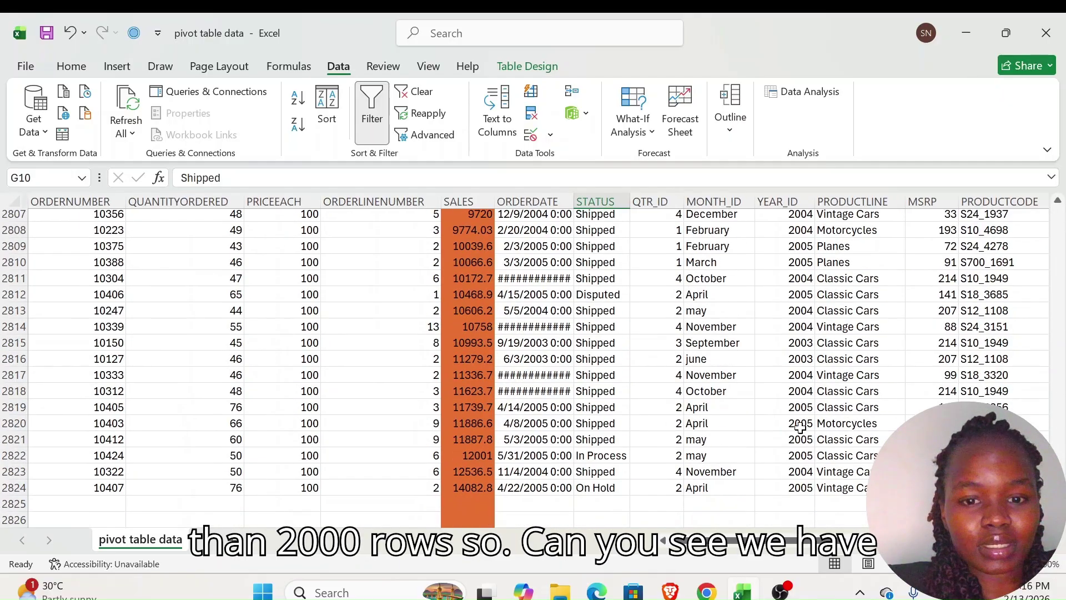
{"action": "left_click_drag", "start_coordinate": [1058, 514], "coordinate": [1058, 214]}
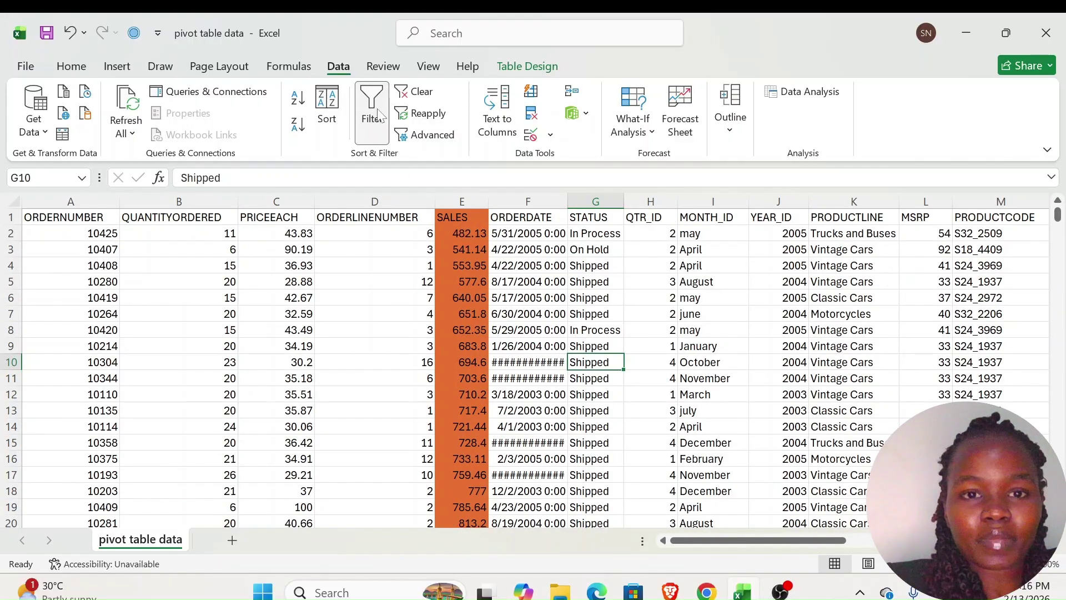
{"action": "left_click", "coordinate": [327, 111]}
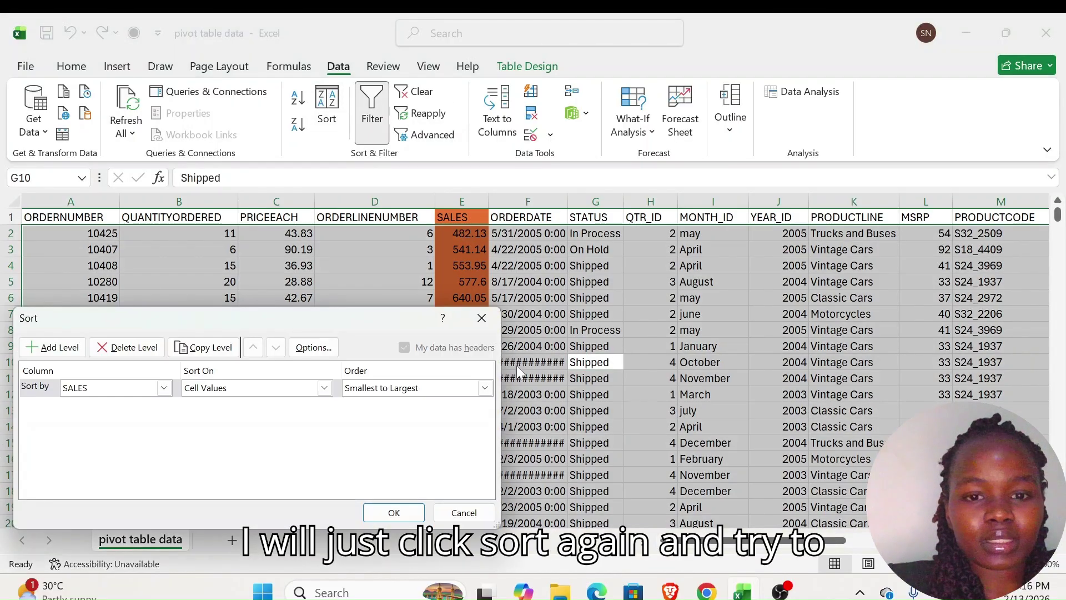
{"action": "left_click", "coordinate": [485, 388]}
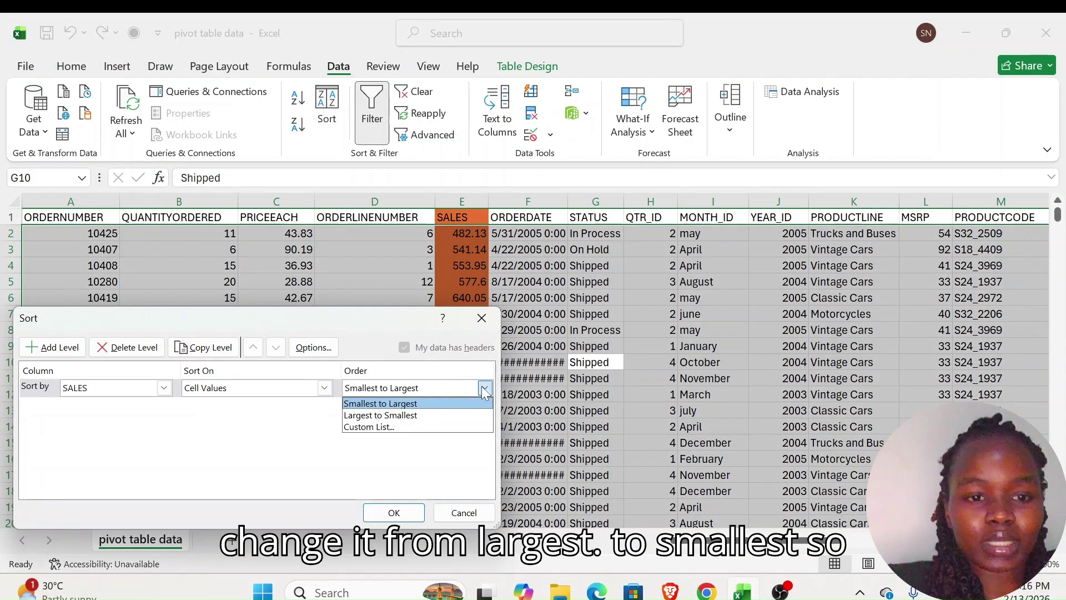
{"action": "left_click", "coordinate": [399, 415]}
{"action": "left_click", "coordinate": [394, 512]}
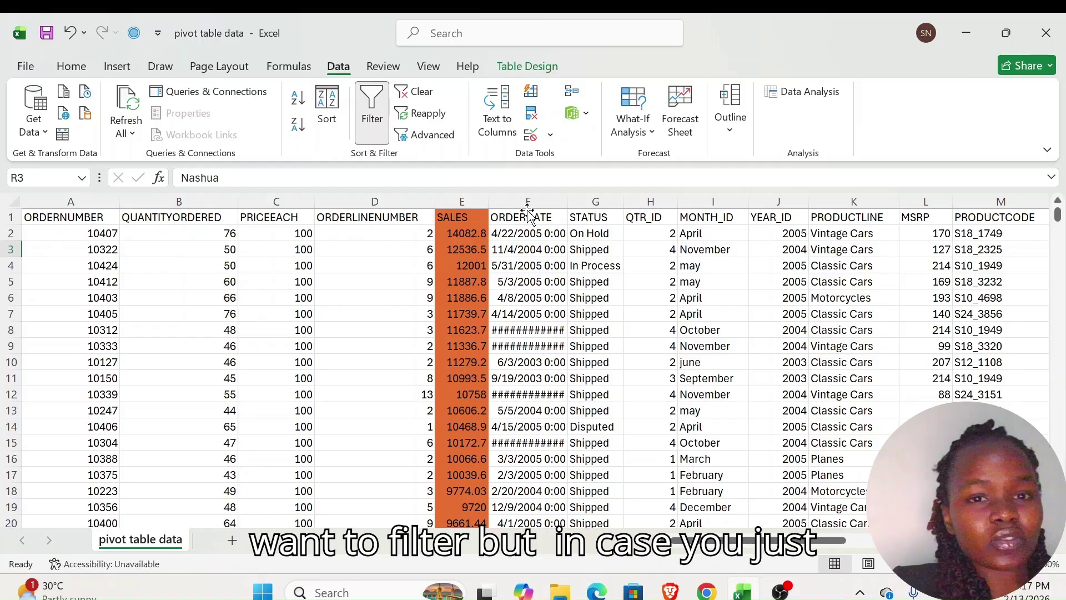
- Turn on the filter buttons in the table's header row
{"action": "scroll", "coordinate": [383, 384], "scroll_direction": "down", "scroll_amount": 2}
{"action": "scroll", "coordinate": [383, 383], "scroll_direction": "up", "scroll_amount": 2}
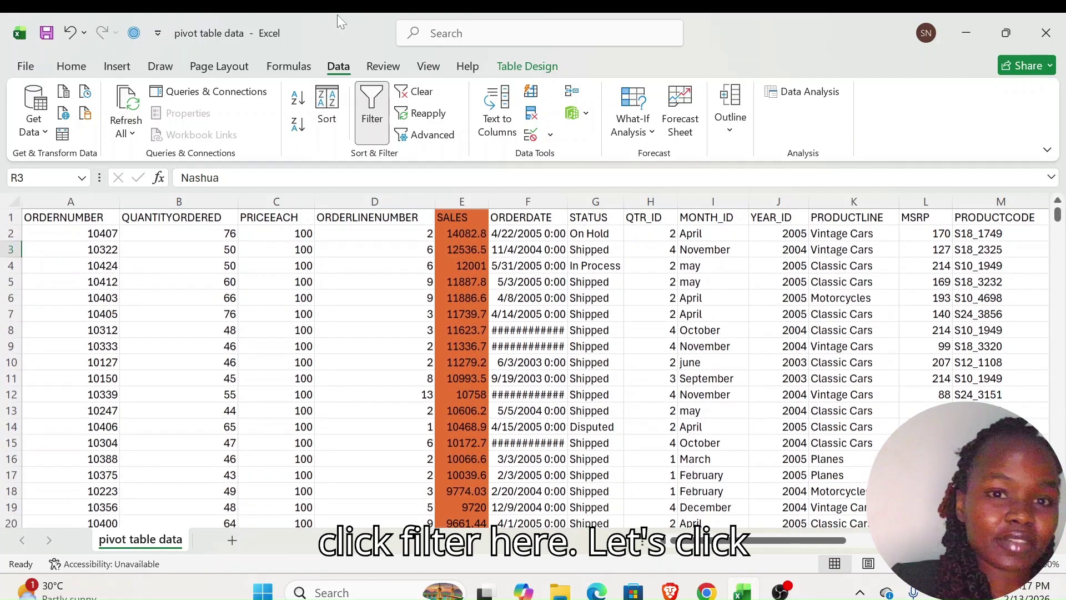
{"action": "left_click", "coordinate": [371, 138]}
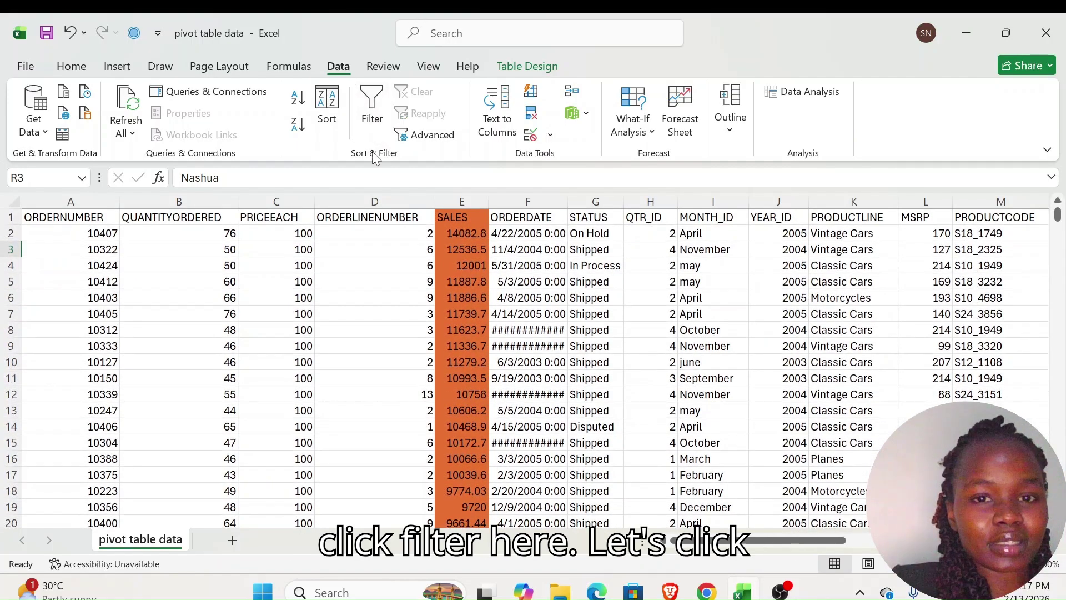
{"action": "left_click", "coordinate": [369, 127]}
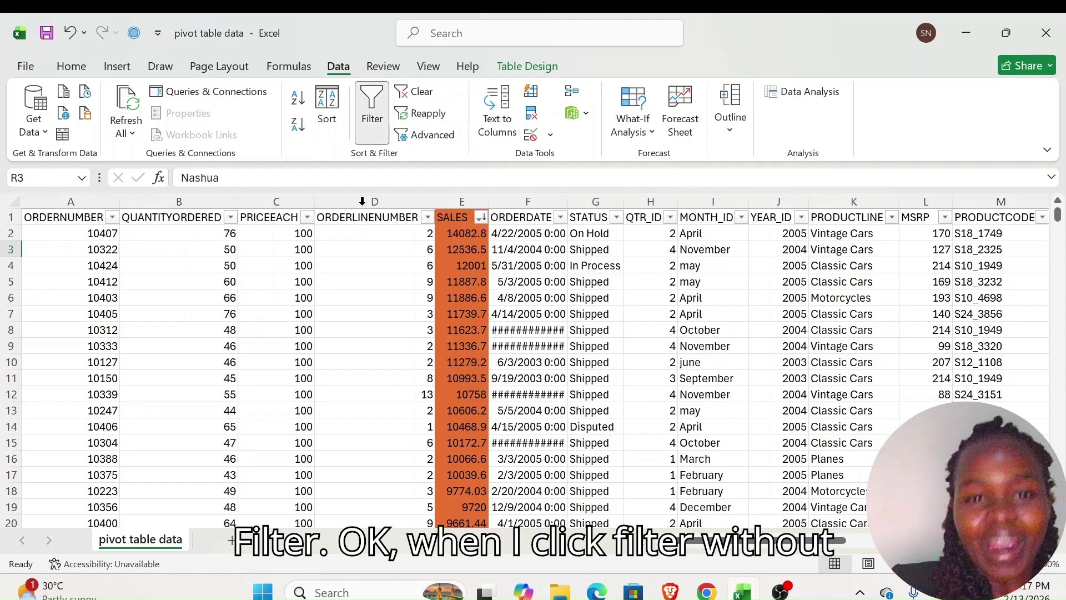
{"action": "left_click", "coordinate": [230, 217]}
{"action": "left_click", "coordinate": [391, 327]}
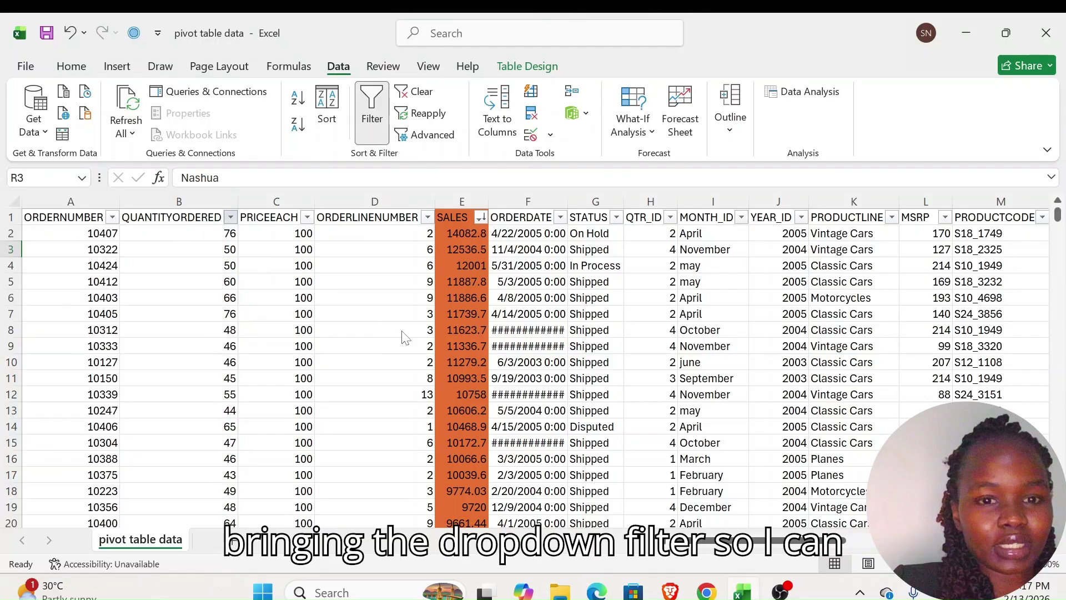
{"action": "left_click", "coordinate": [307, 217]}
{"action": "left_click", "coordinate": [348, 350]}
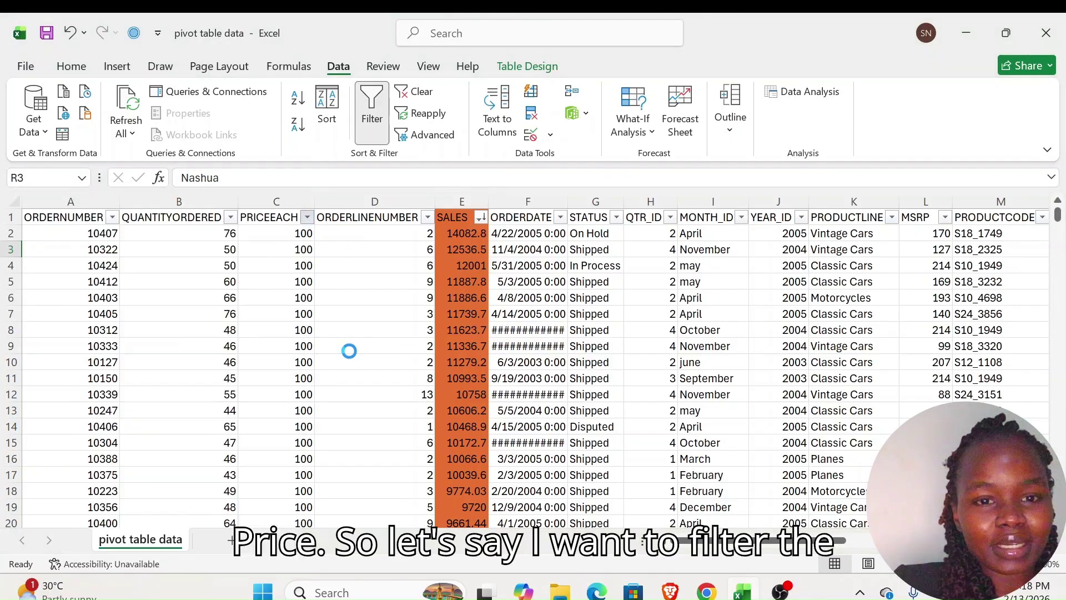
- Search the PRICEEACH filter for 100 and filter the table to show only rows with that price
{"action": "left_click", "coordinate": [308, 217]}
{"action": "scroll", "coordinate": [143, 451], "scroll_direction": "down", "scroll_amount": 1}
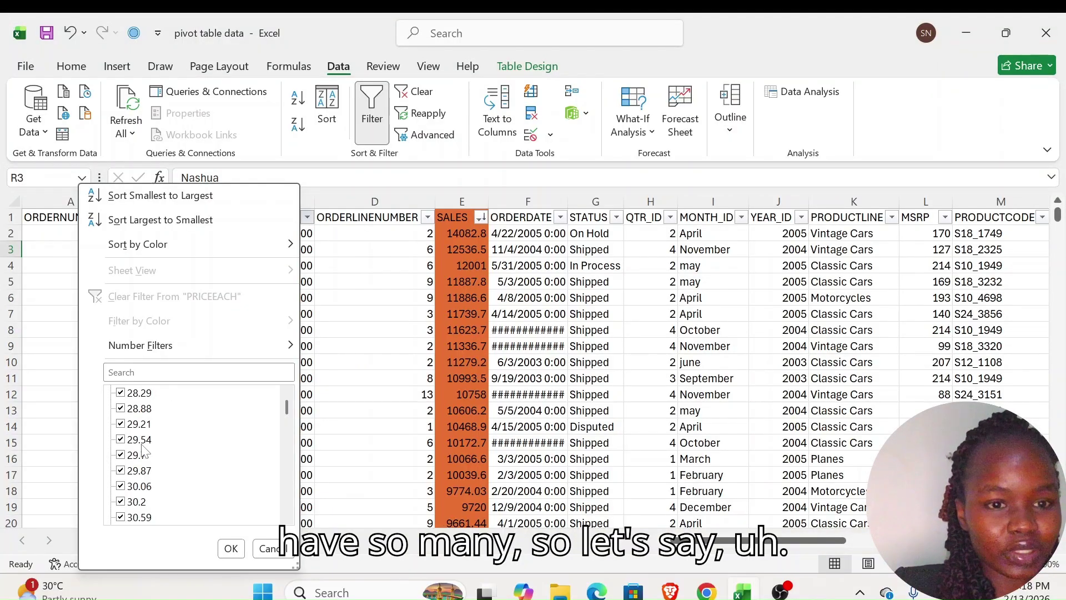
{"action": "scroll", "coordinate": [143, 451], "scroll_direction": "up", "scroll_amount": 1}
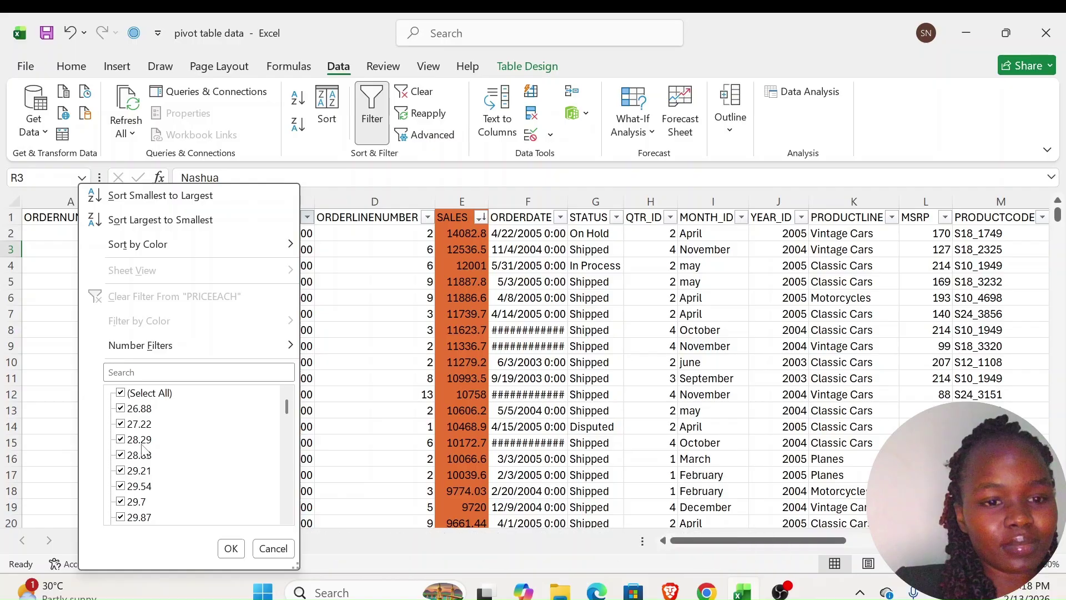
{"action": "scroll", "coordinate": [143, 451], "scroll_direction": "down", "scroll_amount": 3}
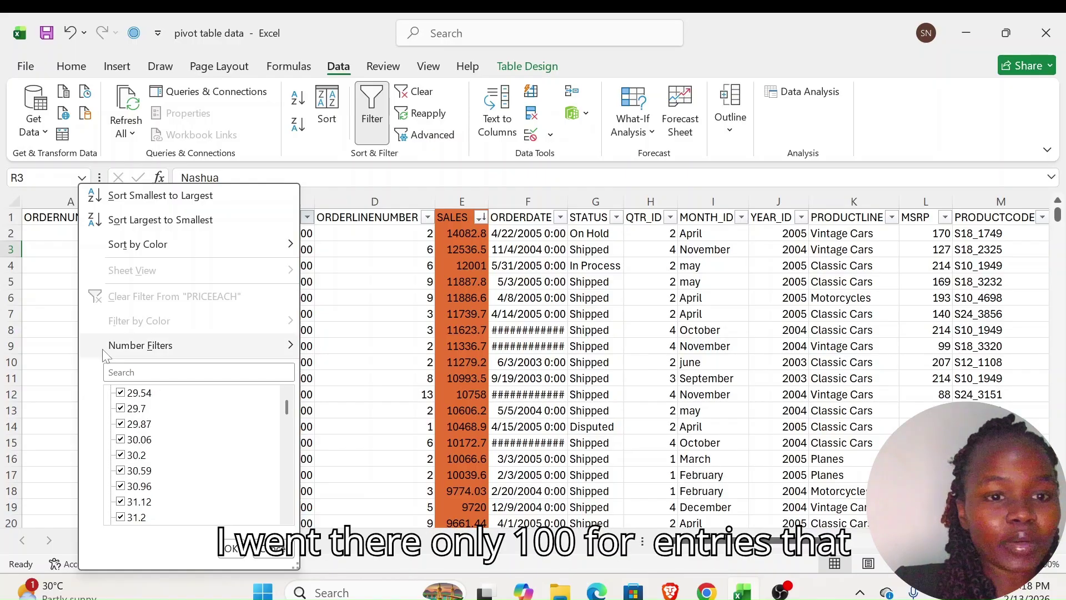
{"action": "left_click", "coordinate": [167, 372]}
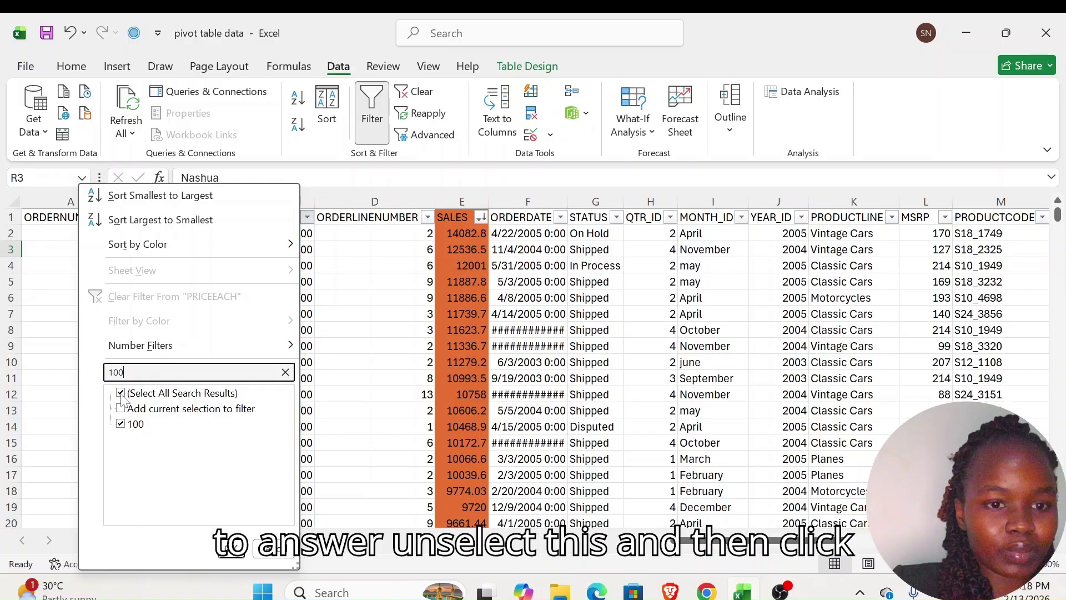
{"action": "left_click", "coordinate": [121, 394]}
{"action": "left_click", "coordinate": [122, 424]}
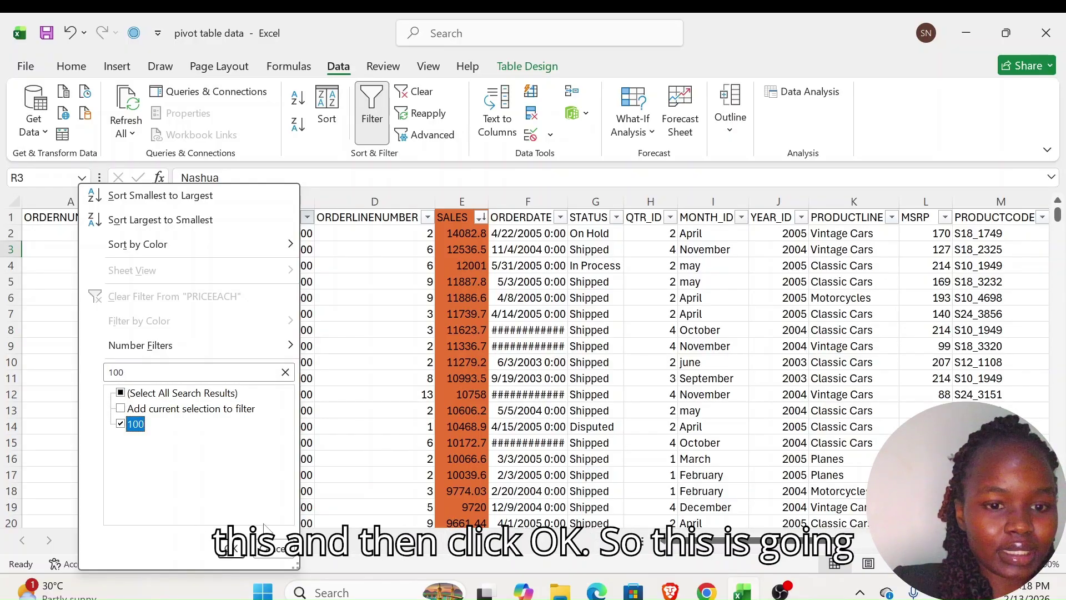
{"action": "left_click", "coordinate": [236, 549]}
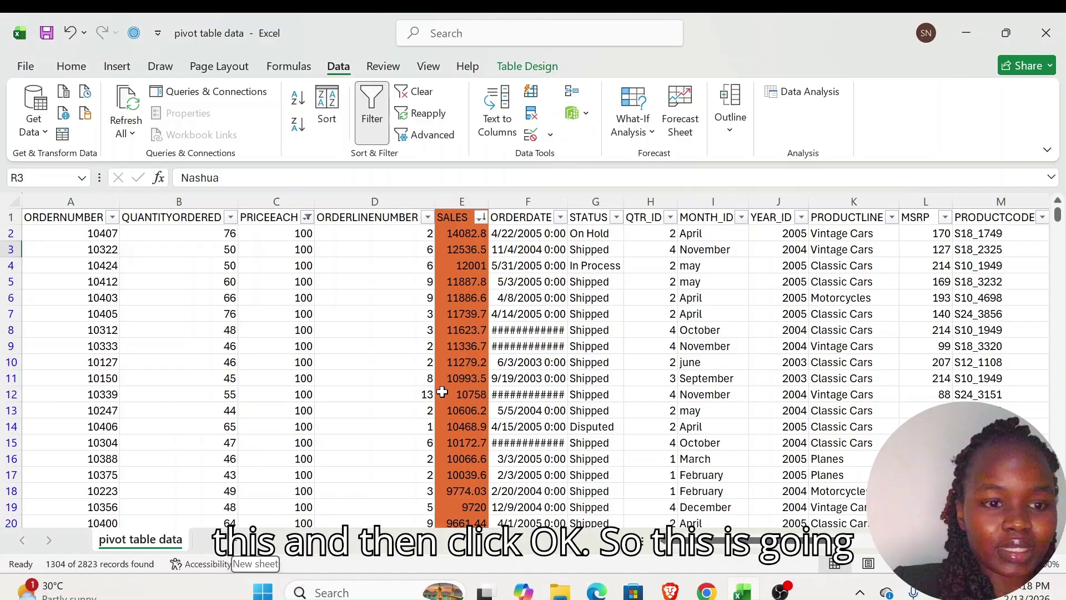
{"action": "scroll", "coordinate": [443, 392], "scroll_direction": "down", "scroll_amount": 20}
{"action": "scroll", "coordinate": [442, 392], "scroll_direction": "down", "scroll_amount": 20}
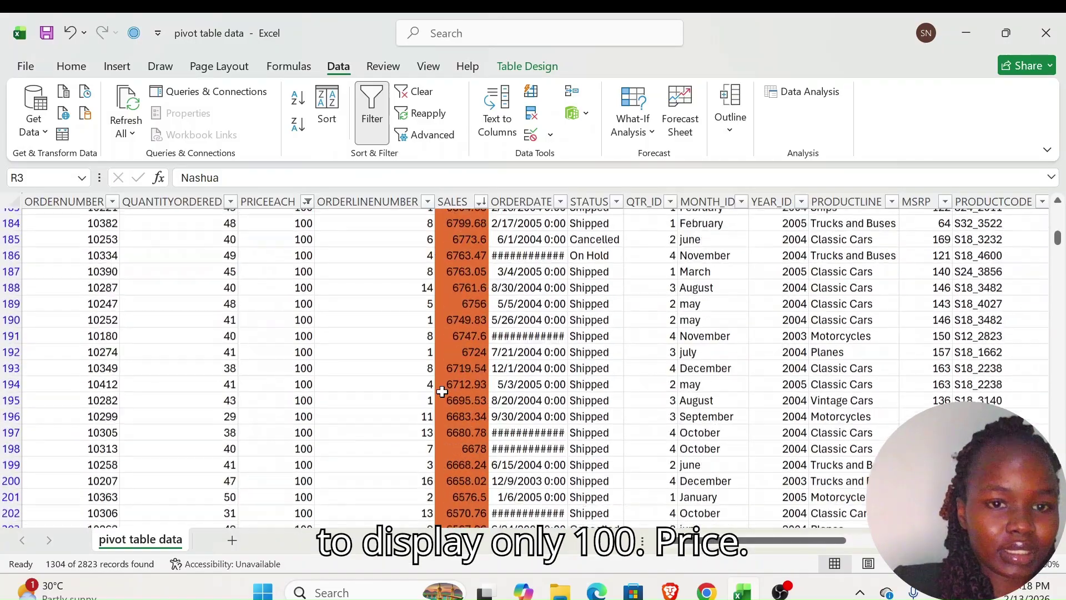
- Filter the MONTH_ID column to show only January rows
{"action": "scroll", "coordinate": [451, 376], "scroll_direction": "up", "scroll_amount": 20}
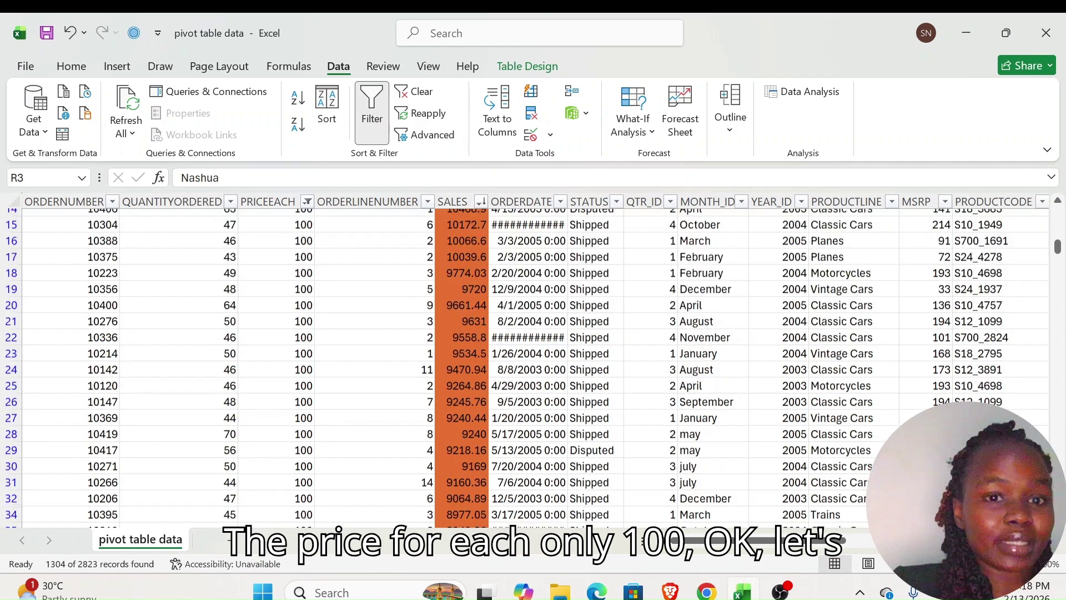
{"action": "scroll", "coordinate": [331, 268], "scroll_direction": "up", "scroll_amount": 5}
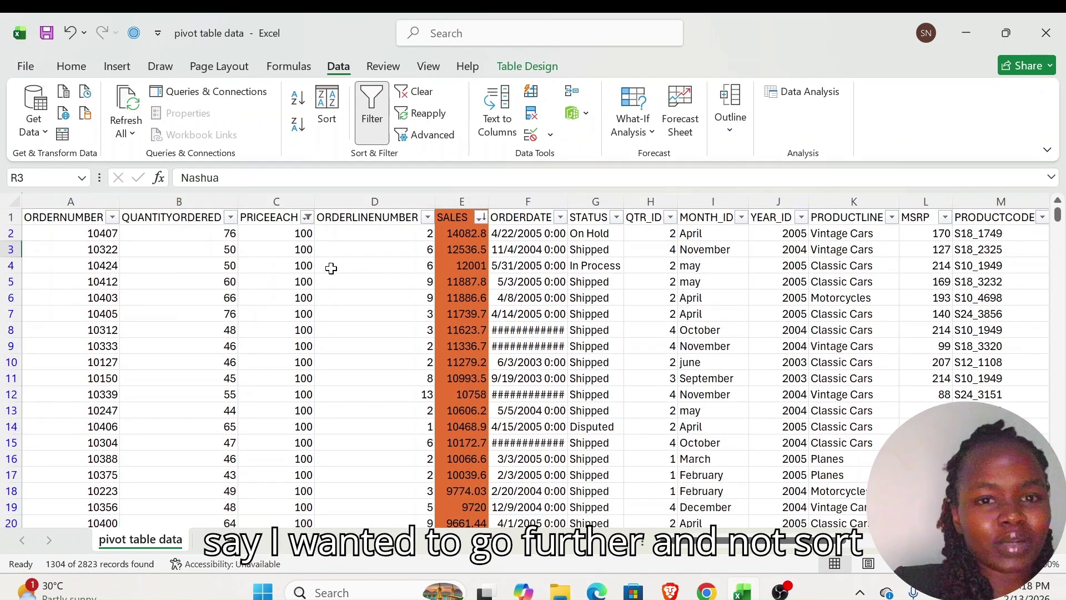
{"action": "scroll", "coordinate": [781, 245], "scroll_direction": "right", "scroll_amount": 2}
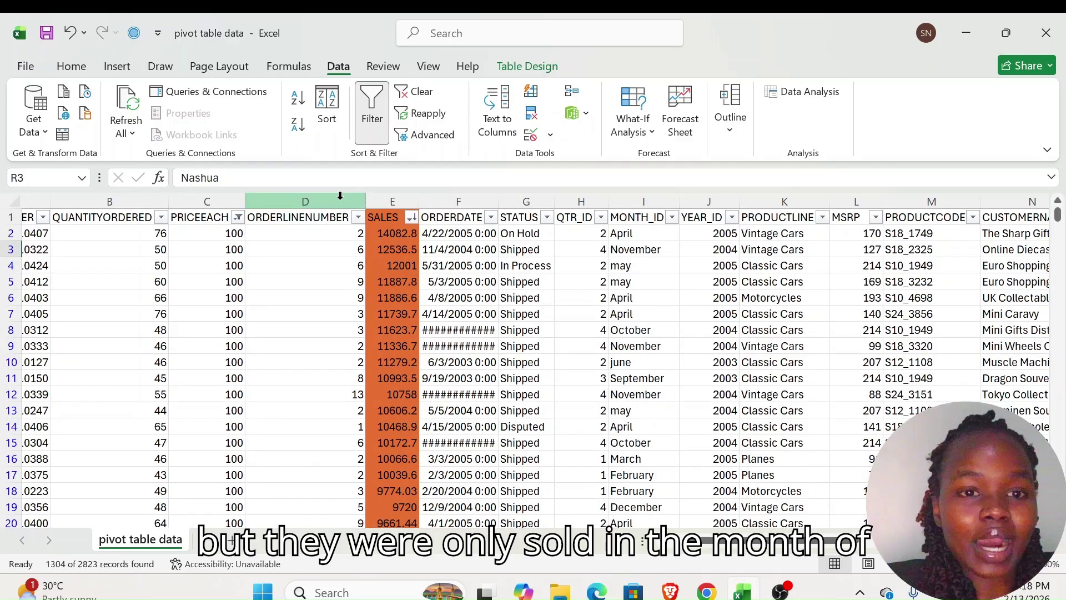
{"action": "left_click", "coordinate": [672, 217]}
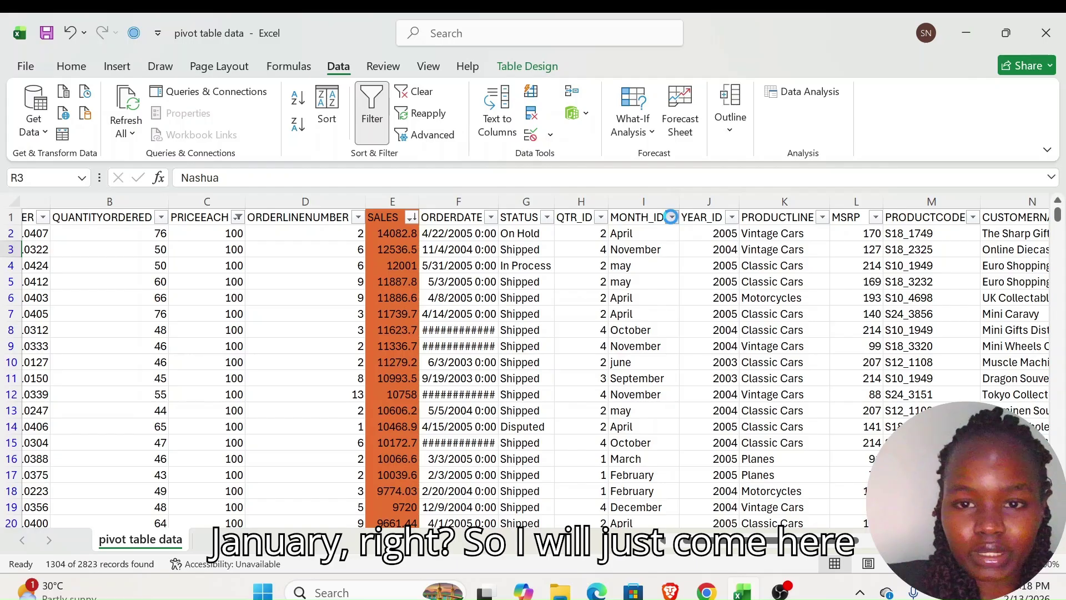
{"action": "left_click", "coordinate": [486, 394]}
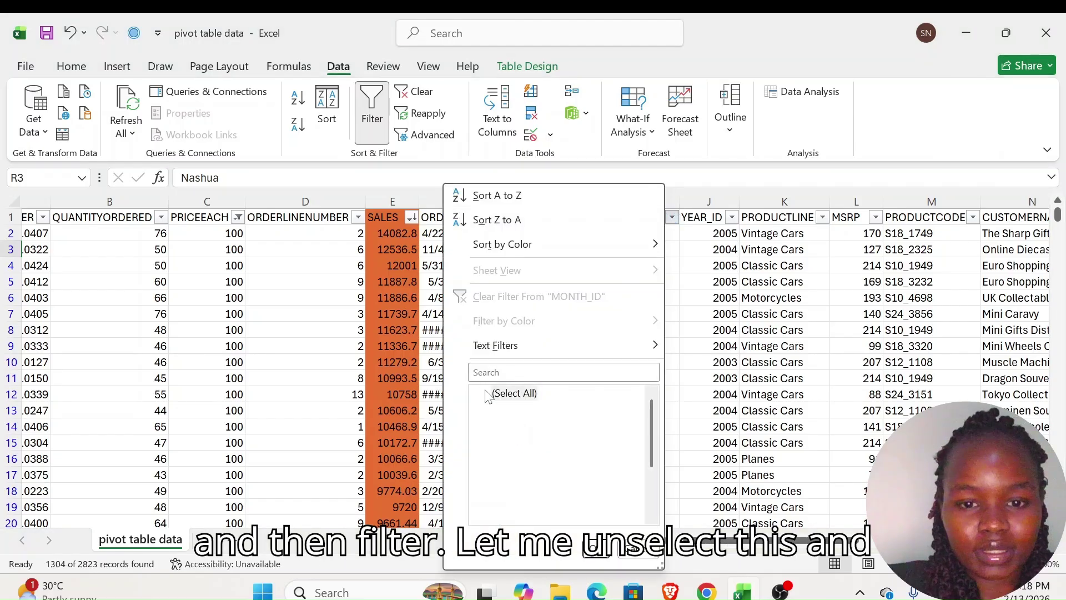
{"action": "left_click", "coordinate": [486, 472]}
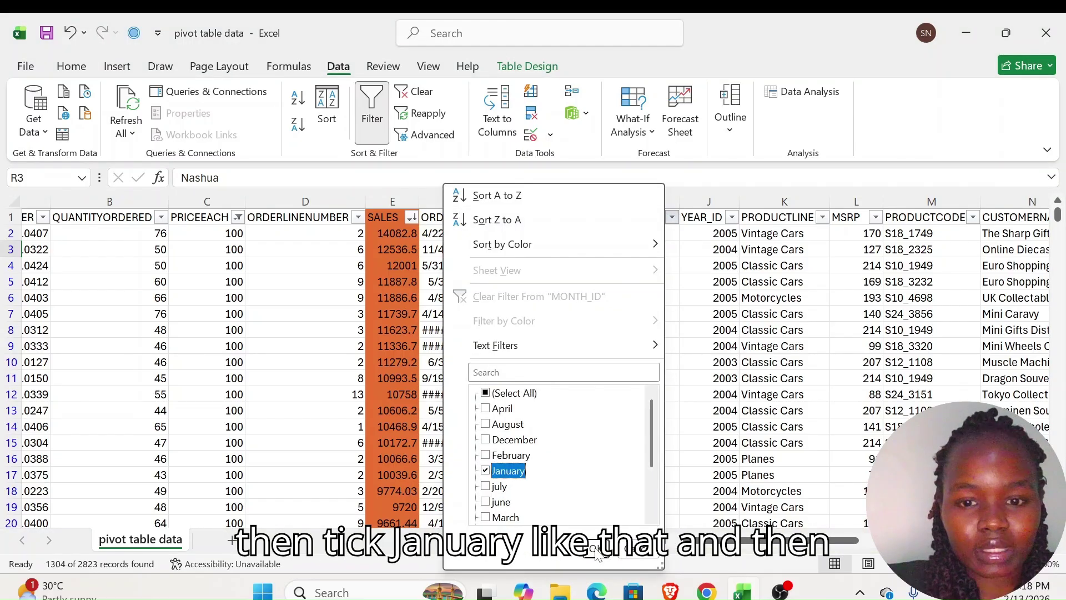
{"action": "left_click", "coordinate": [598, 552]}
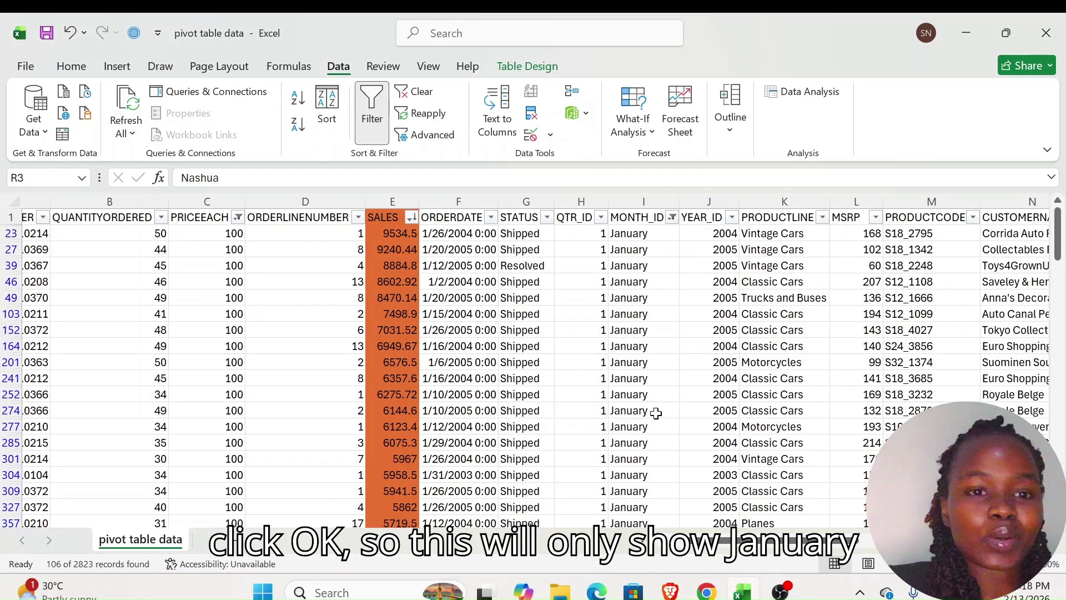
- Filter the STATUS column to show only Shipped orders and look through the filtered rows
{"action": "scroll", "coordinate": [643, 405], "scroll_direction": "left", "scroll_amount": 1}
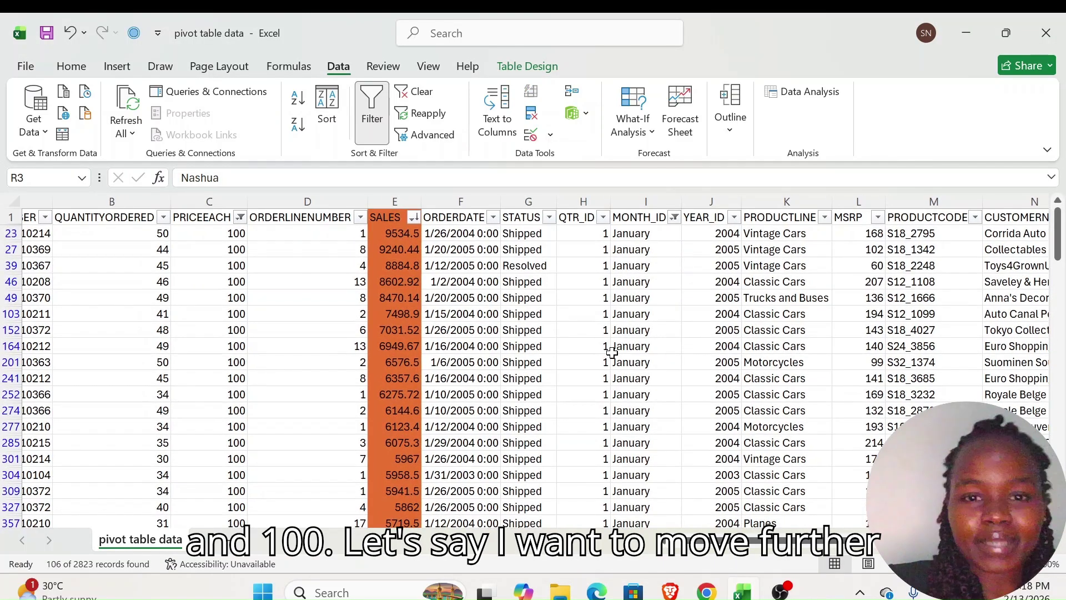
{"action": "scroll", "coordinate": [556, 277], "scroll_direction": "right", "scroll_amount": 2}
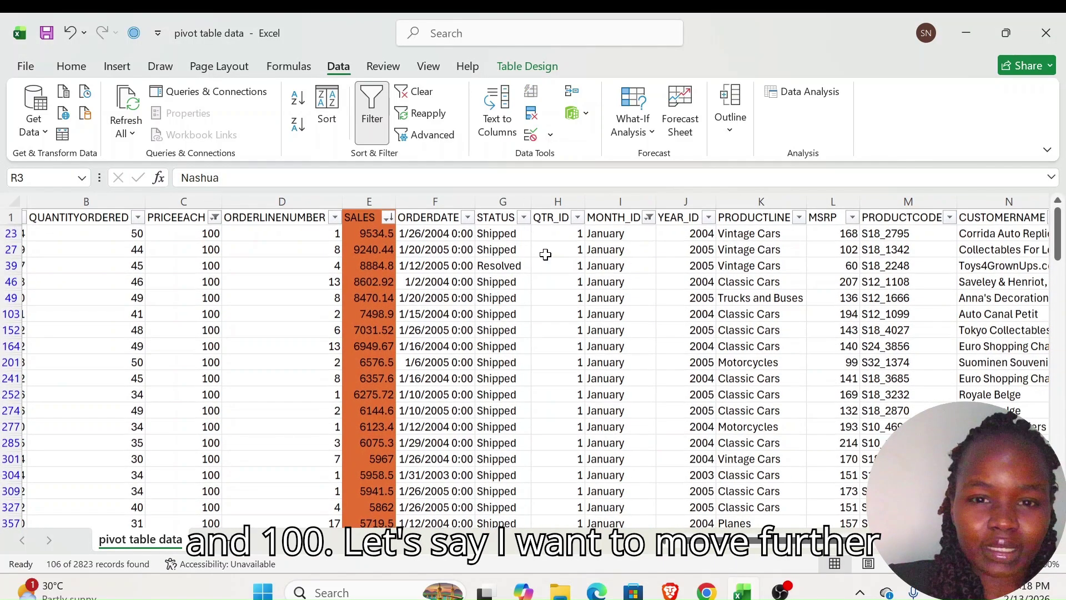
{"action": "left_click", "coordinate": [524, 215]}
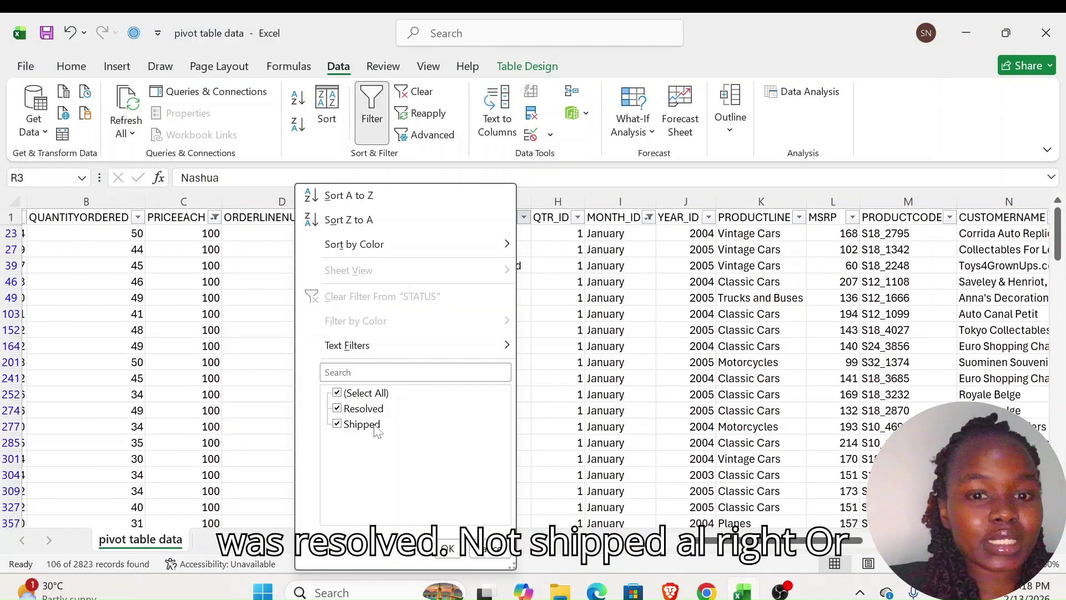
{"action": "left_click", "coordinate": [337, 393]}
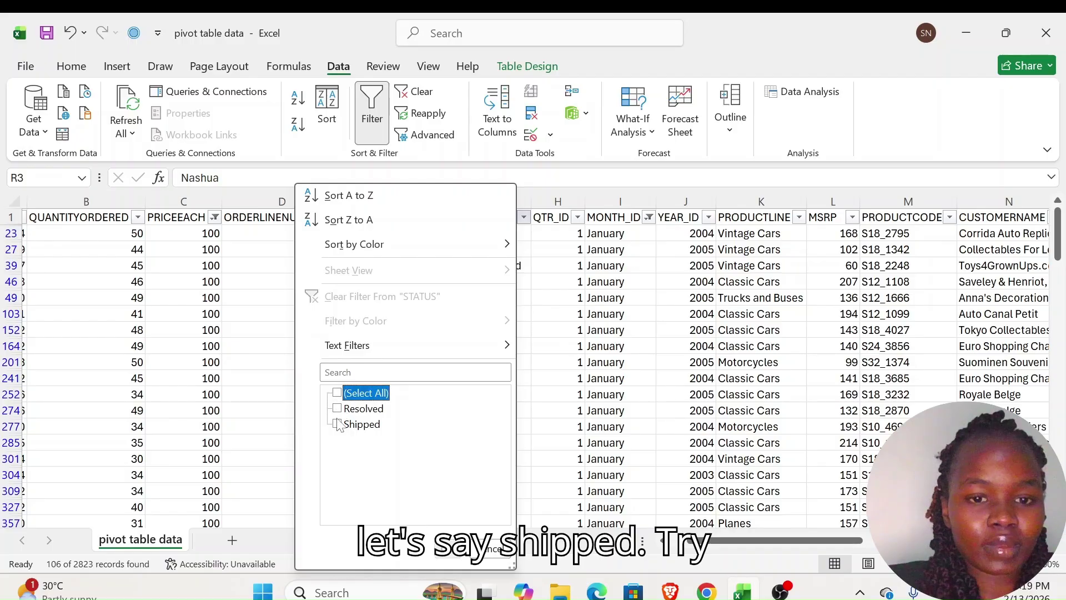
{"action": "left_click", "coordinate": [337, 424]}
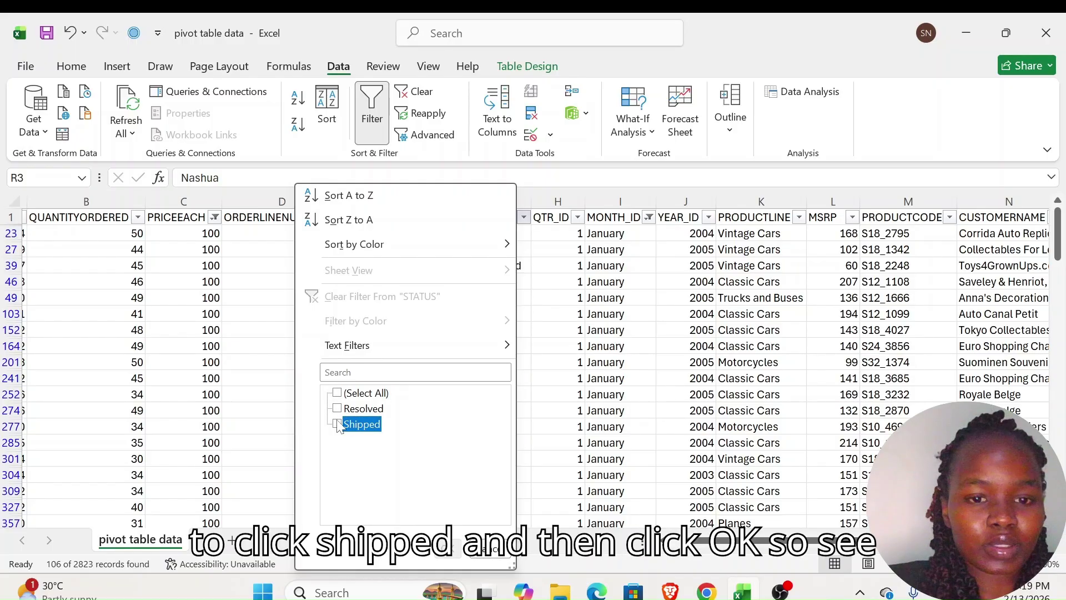
{"action": "left_click", "coordinate": [456, 551]}
{"action": "scroll", "coordinate": [532, 394], "scroll_direction": "down", "scroll_amount": 5}
{"action": "scroll", "coordinate": [533, 395], "scroll_direction": "down", "scroll_amount": 10}
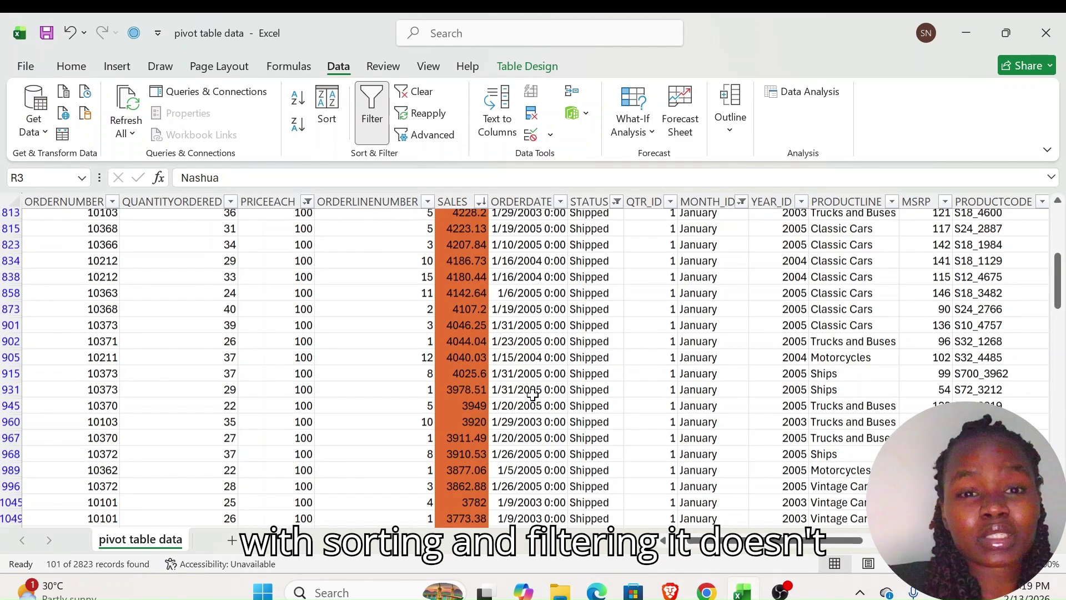
{"action": "scroll", "coordinate": [532, 395], "scroll_direction": "up", "scroll_amount": 15}
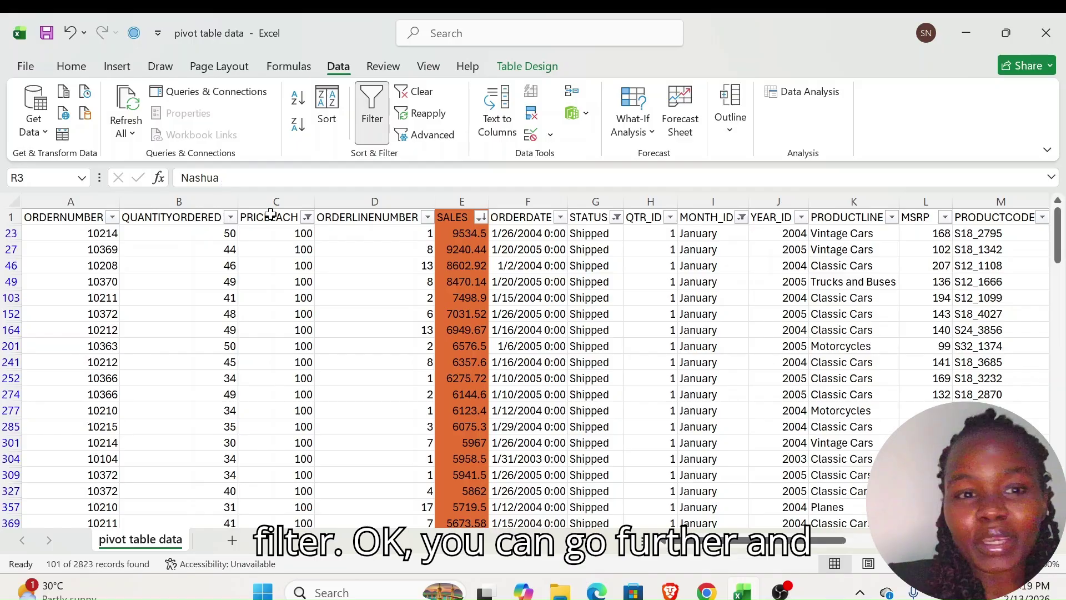
- Filter the PRODUCTLINE column to show only Trains
{"action": "scroll", "coordinate": [806, 300], "scroll_direction": "right", "scroll_amount": 2}
{"action": "scroll", "coordinate": [807, 300], "scroll_direction": "right", "scroll_amount": 3}
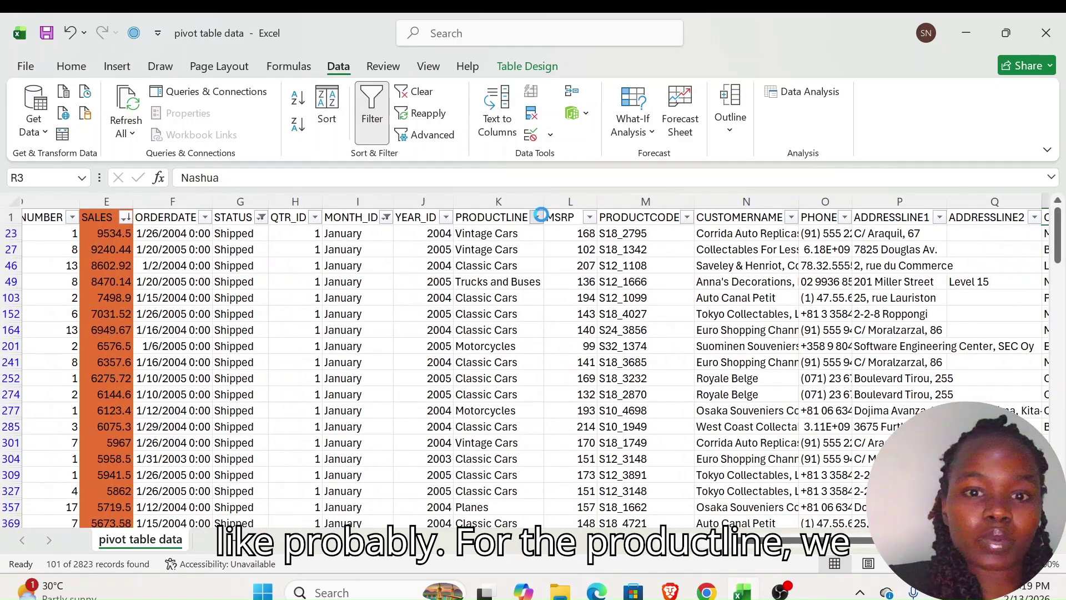
{"action": "left_click", "coordinate": [537, 218]}
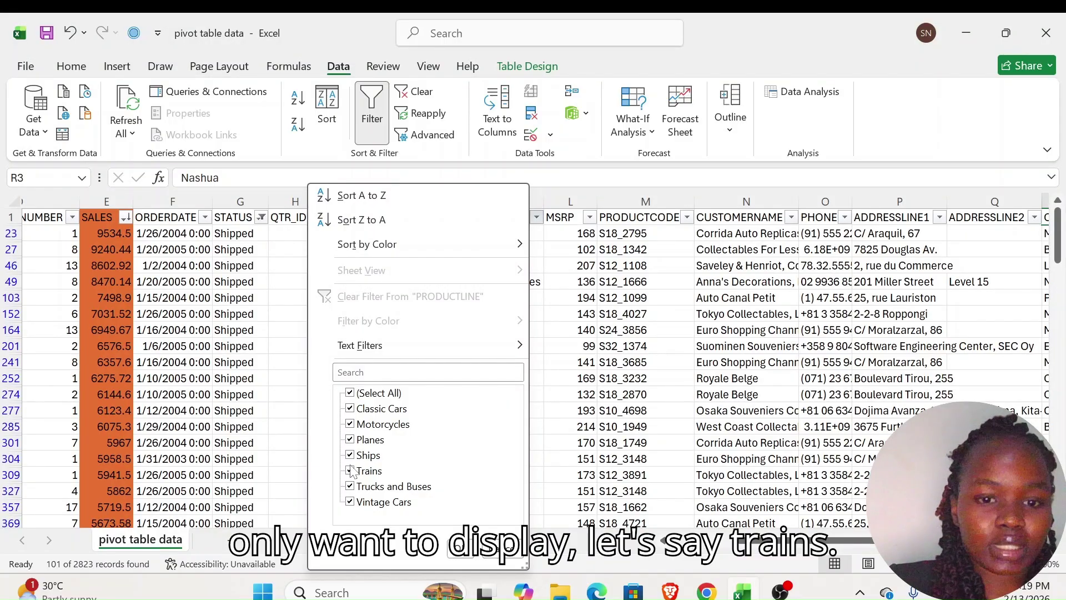
{"action": "left_click", "coordinate": [350, 393]}
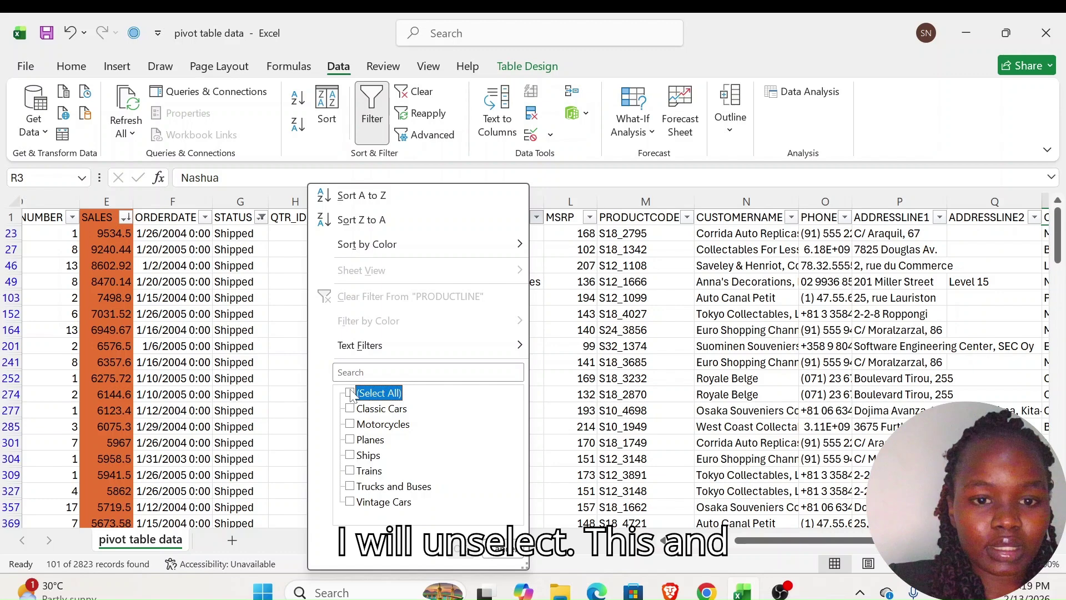
{"action": "left_click", "coordinate": [350, 471]}
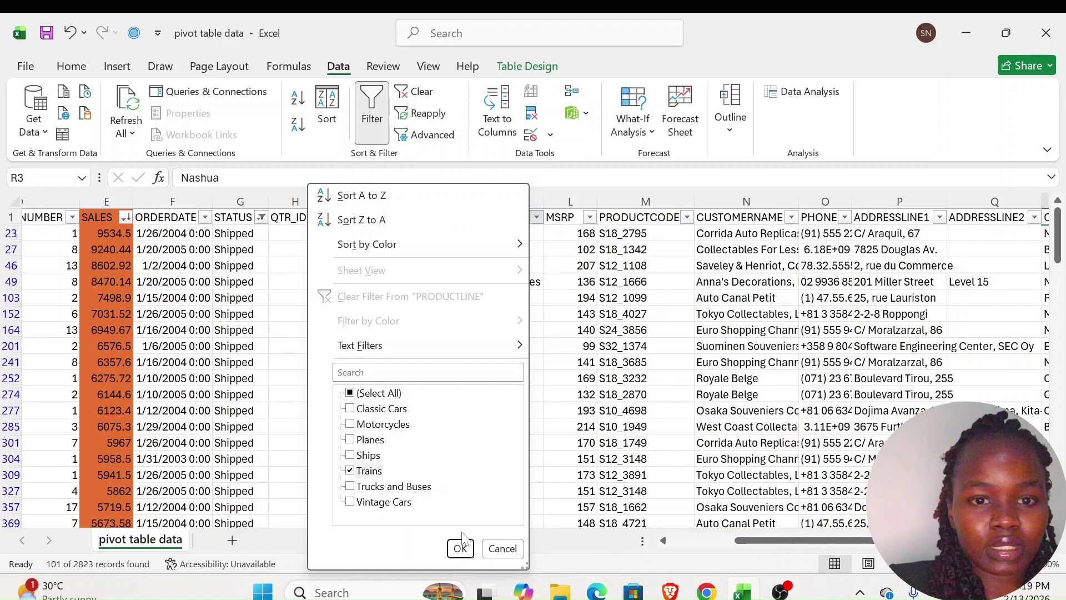
{"action": "left_click", "coordinate": [461, 549]}
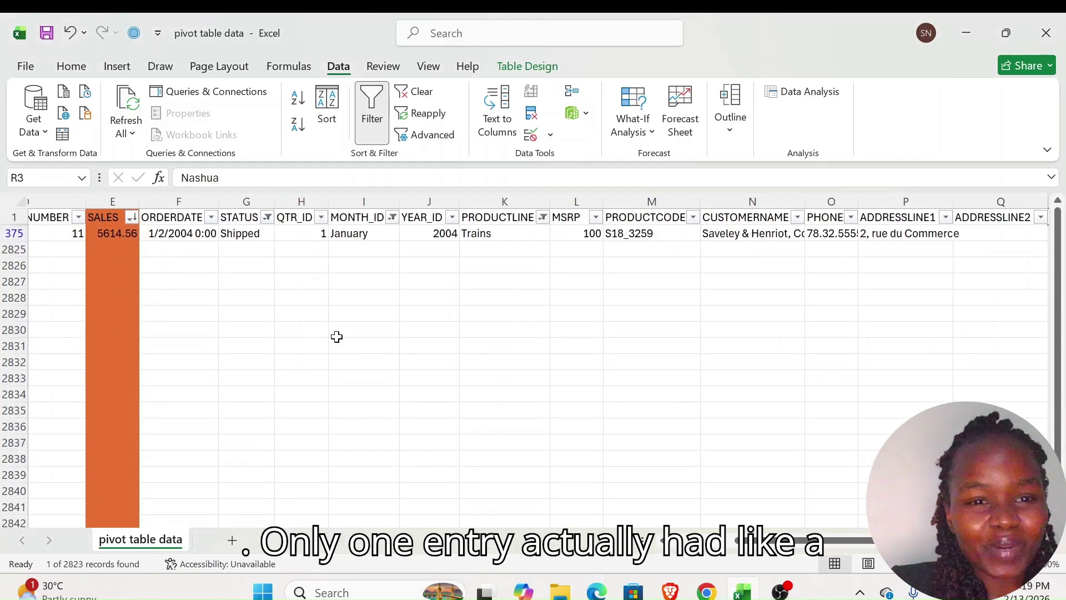
{"action": "scroll", "coordinate": [335, 336], "scroll_direction": "left", "scroll_amount": 3}
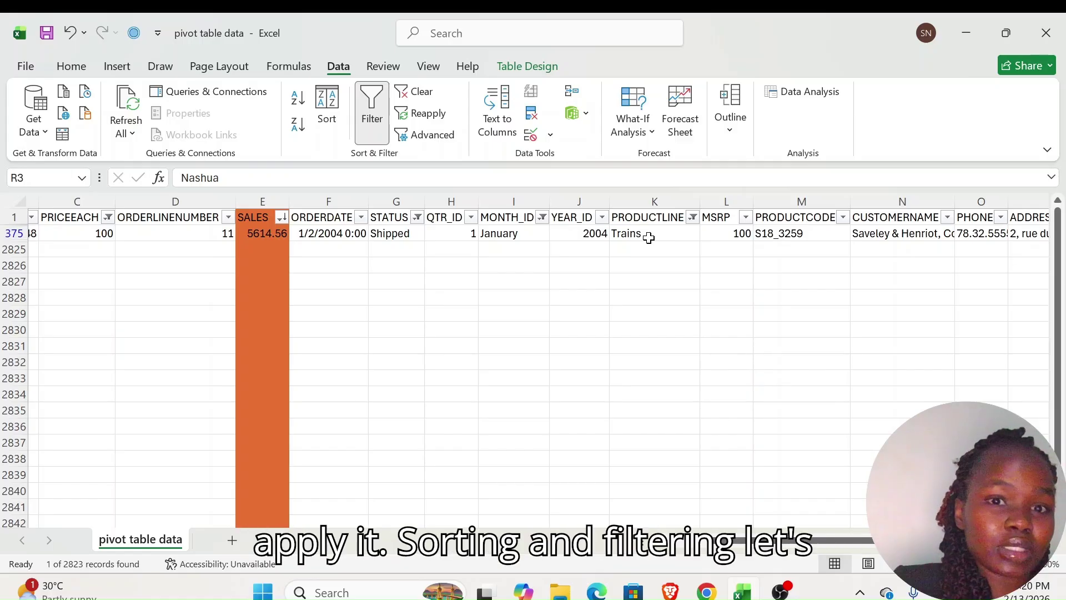
- Turn filtering off to clear all the table's filters, and turn the header filter buttons back on
{"action": "left_click", "coordinate": [372, 111]}
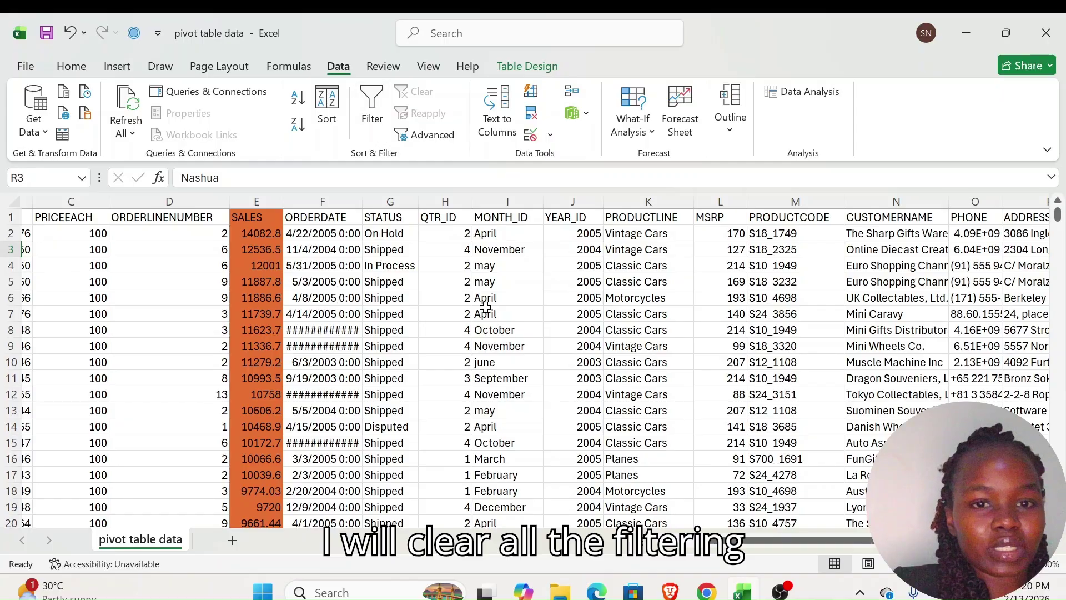
{"action": "scroll", "coordinate": [486, 307], "scroll_direction": "left", "scroll_amount": 3}
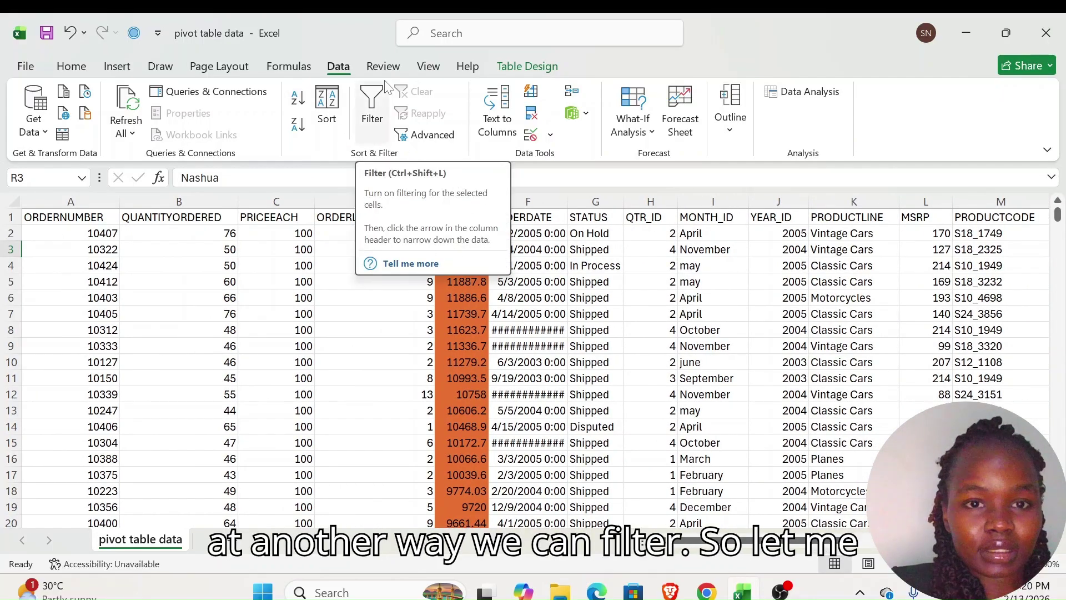
{"action": "left_click", "coordinate": [381, 101]}
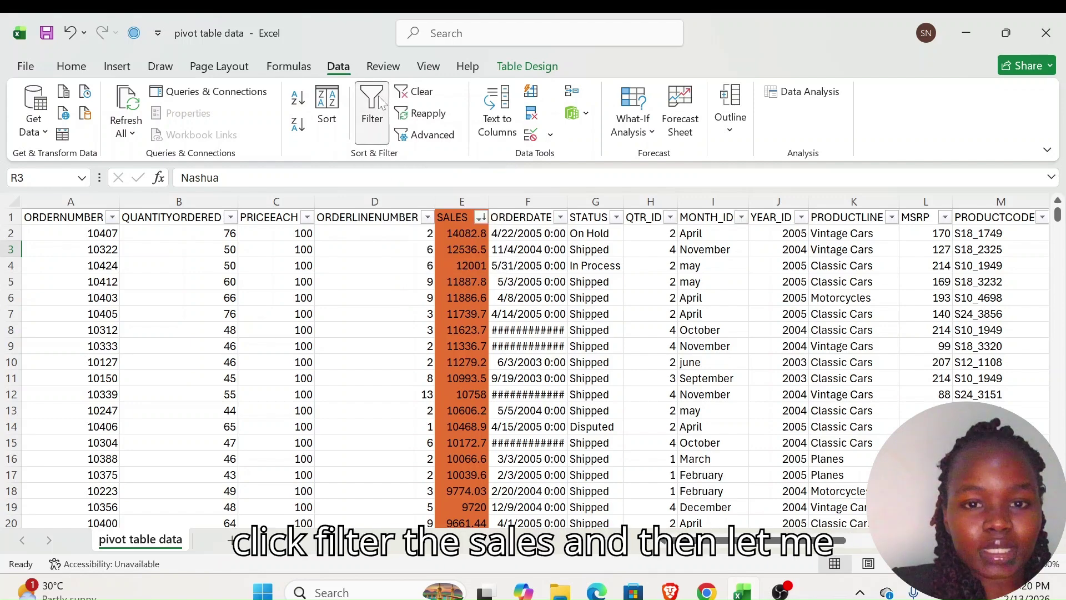
- Apply a number filter to the SALES column that shows only values greater than 1000, and look through the rows
{"action": "left_click", "coordinate": [480, 217]}
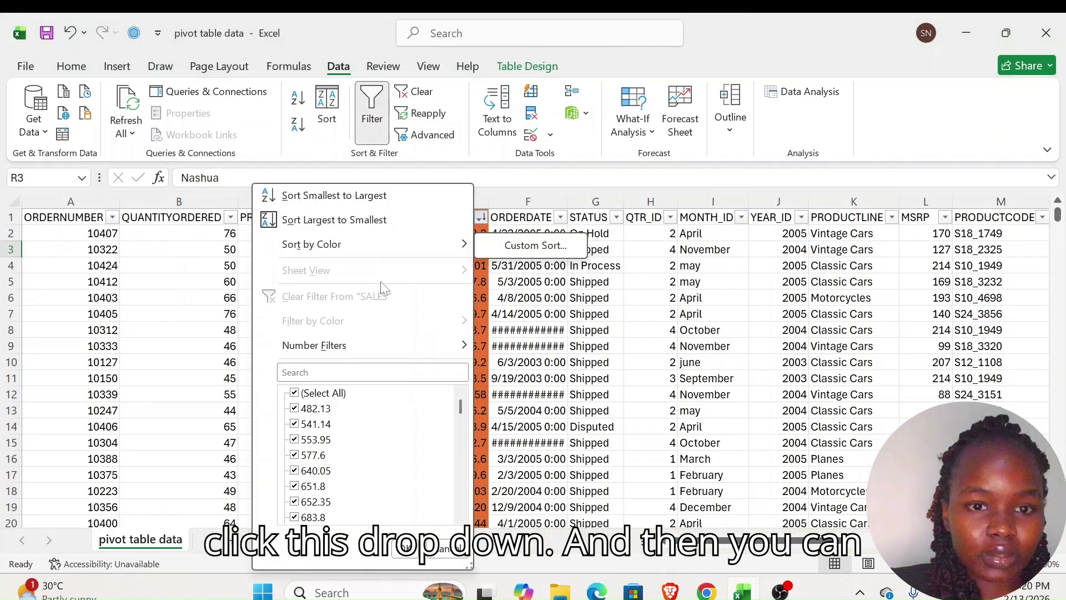
{"action": "mouse_move", "coordinate": [411, 352]}
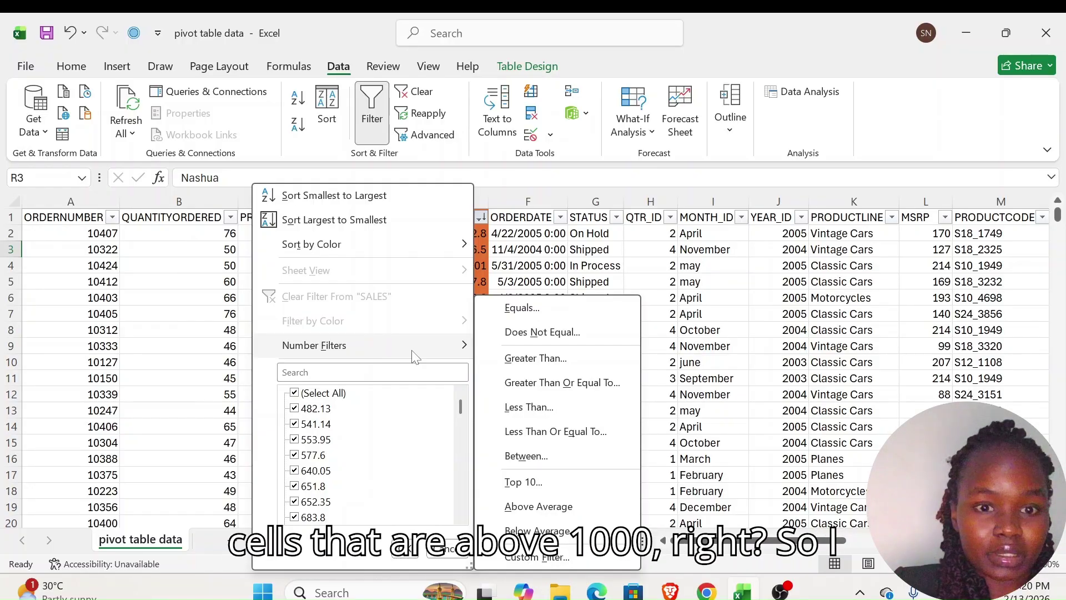
{"action": "left_click", "coordinate": [532, 360]}
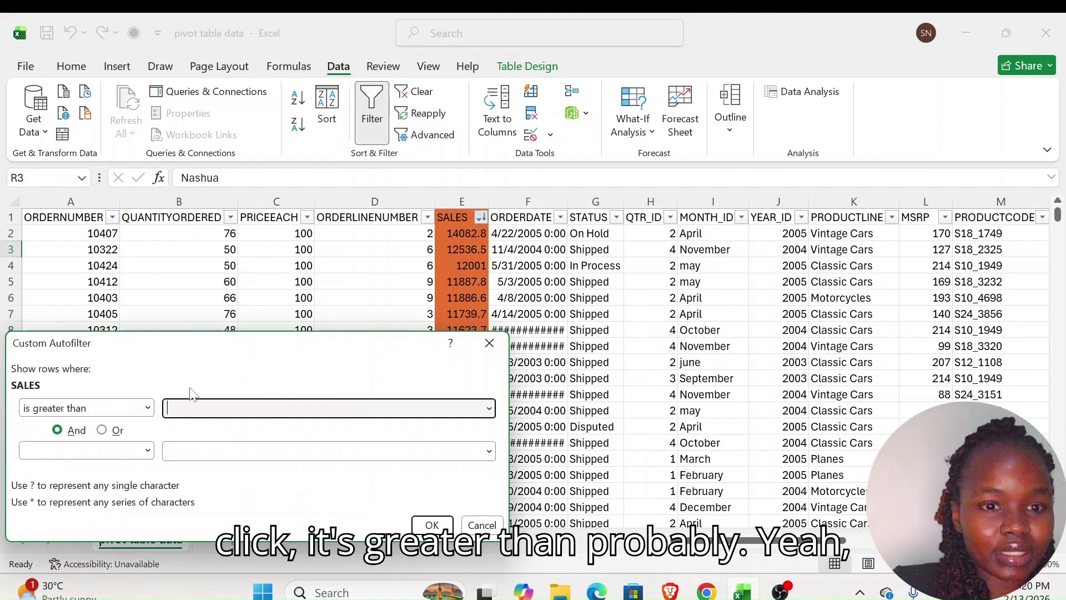
{"action": "type", "text": "1000"}
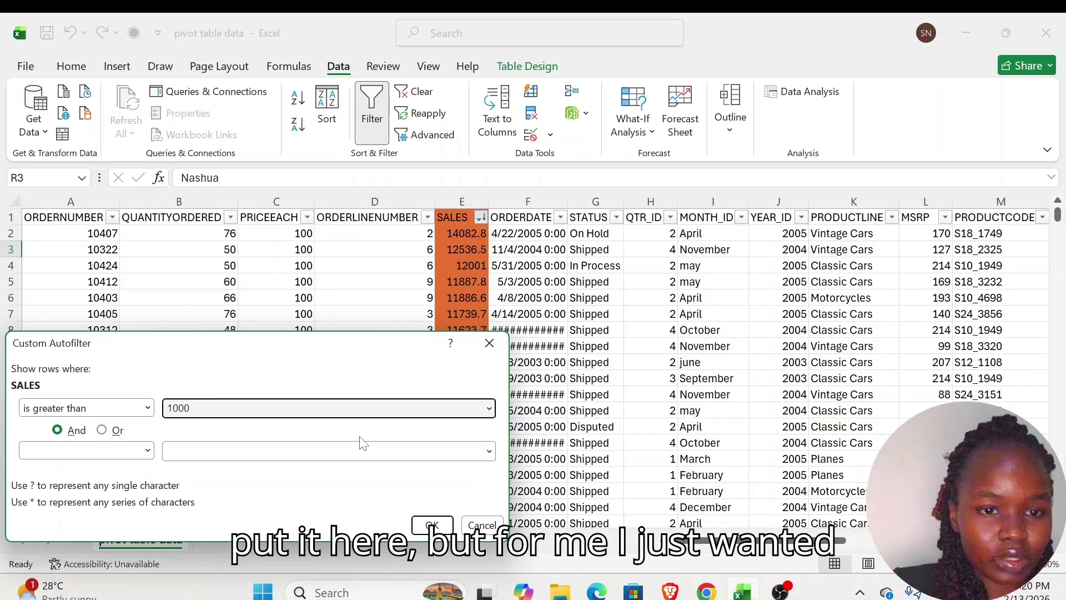
{"action": "left_click", "coordinate": [432, 523]}
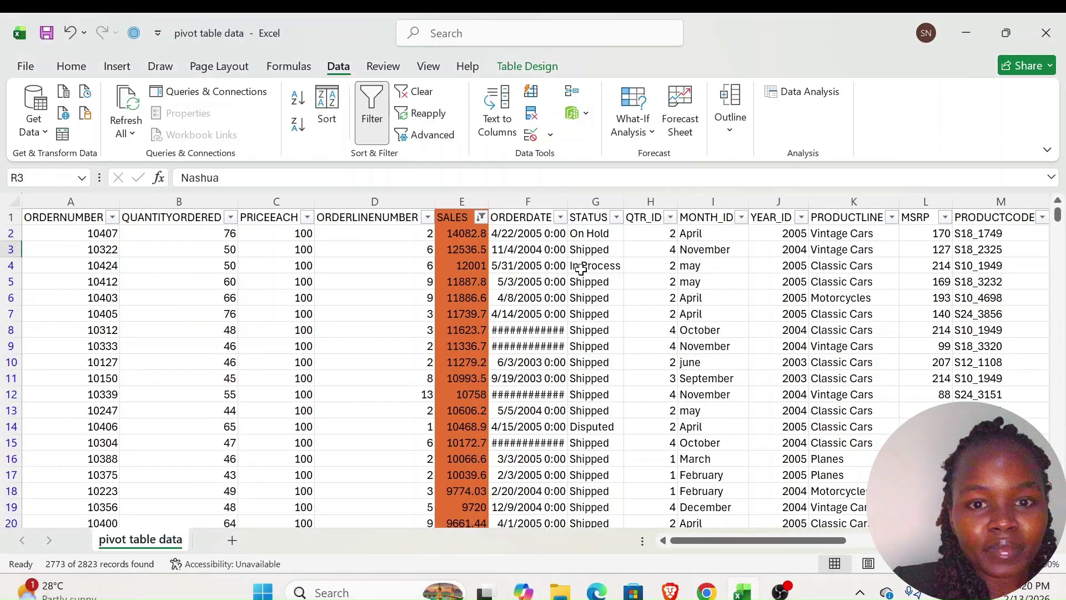
{"action": "scroll", "coordinate": [473, 444], "scroll_direction": "down", "scroll_amount": 10}
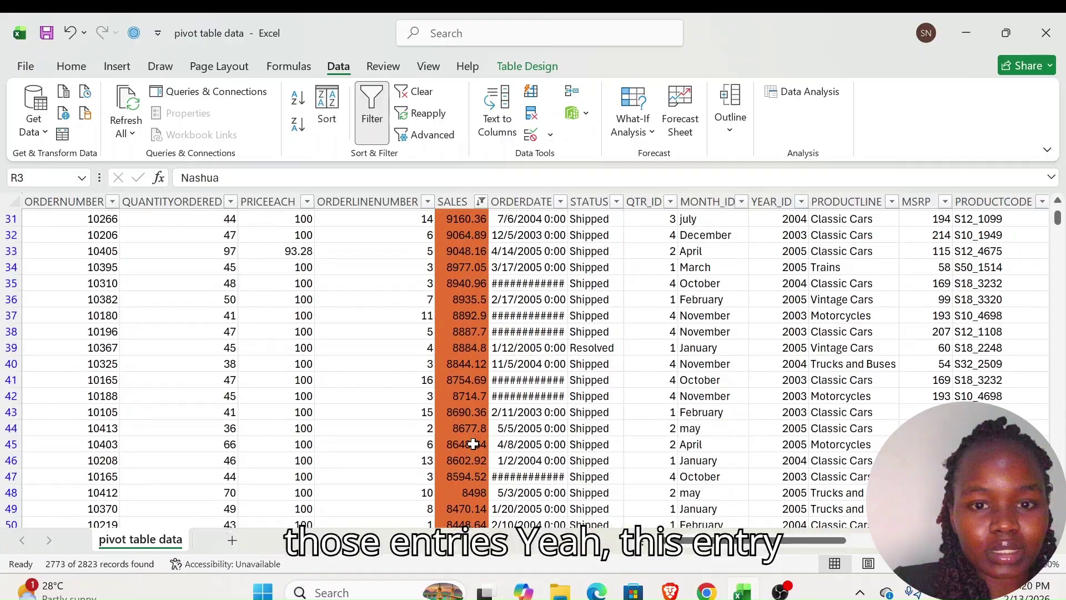
{"action": "scroll", "coordinate": [473, 444], "scroll_direction": "up", "scroll_amount": 10}
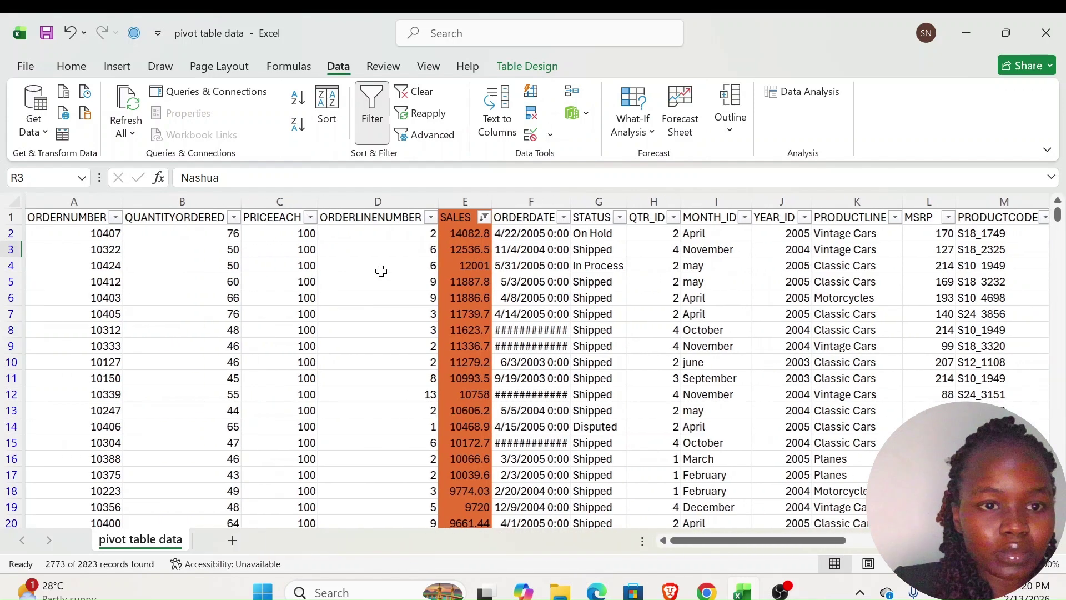
- Apply a text filter to the PRODUCTLINE column that shows only values containing V, and look through the rows
{"action": "left_click", "coordinate": [304, 217]}
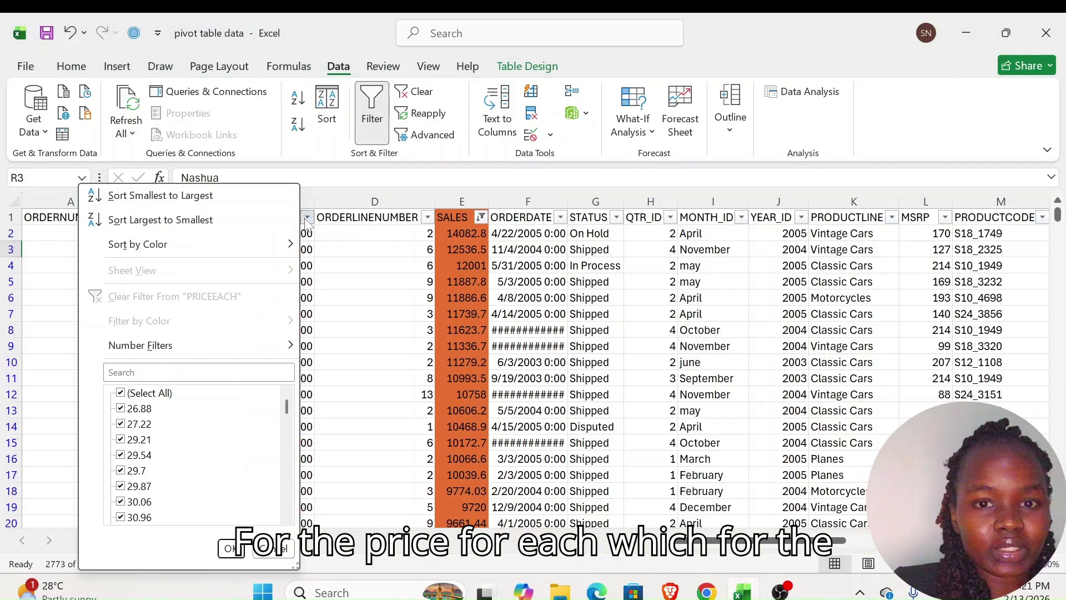
{"action": "key", "text": "Escape"}
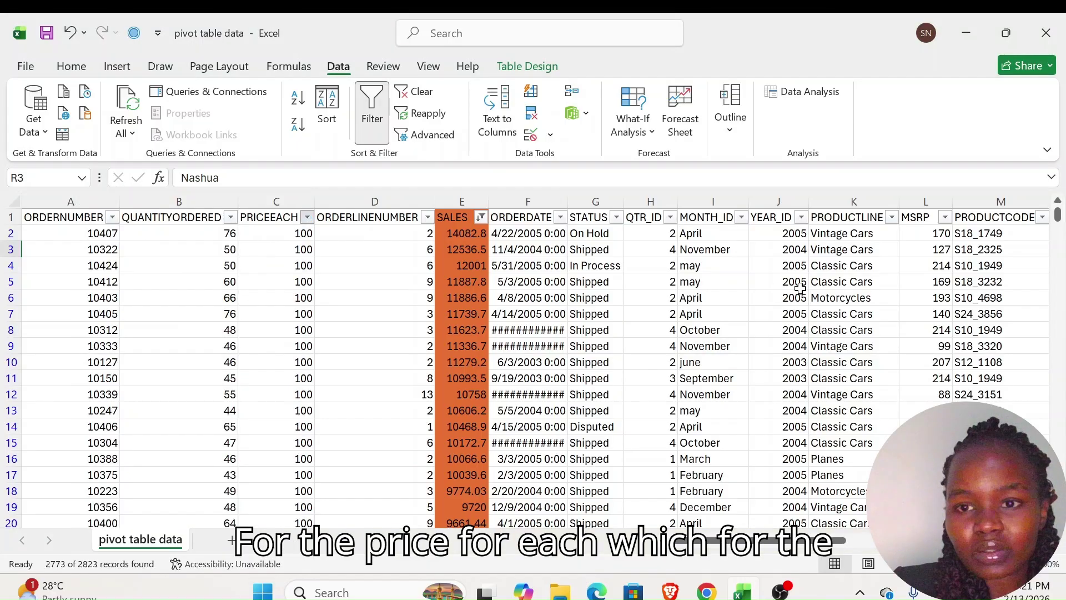
{"action": "left_click", "coordinate": [891, 217]}
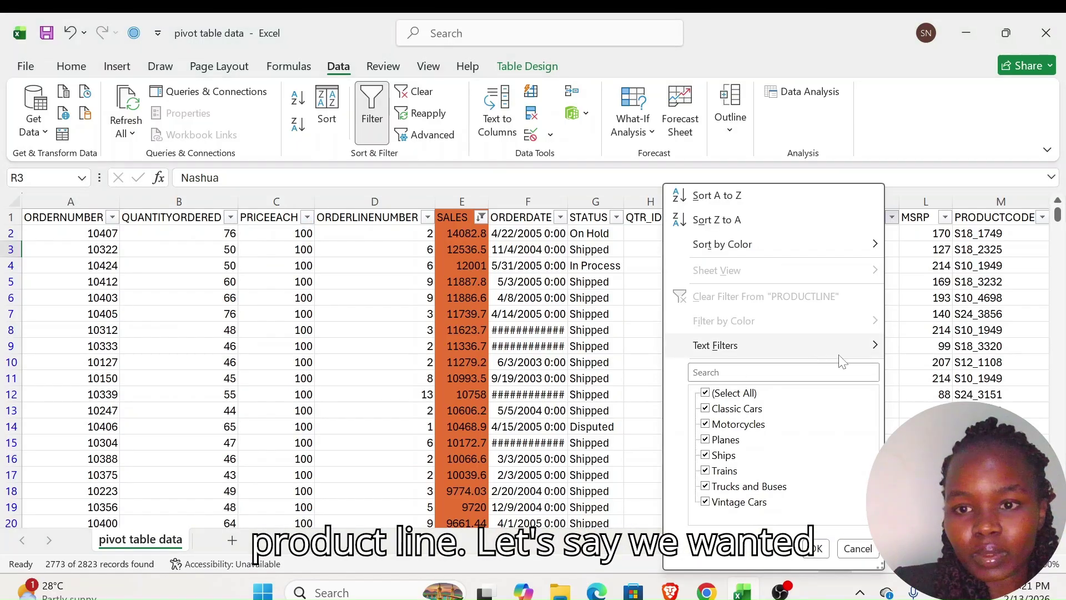
{"action": "mouse_move", "coordinate": [867, 347]}
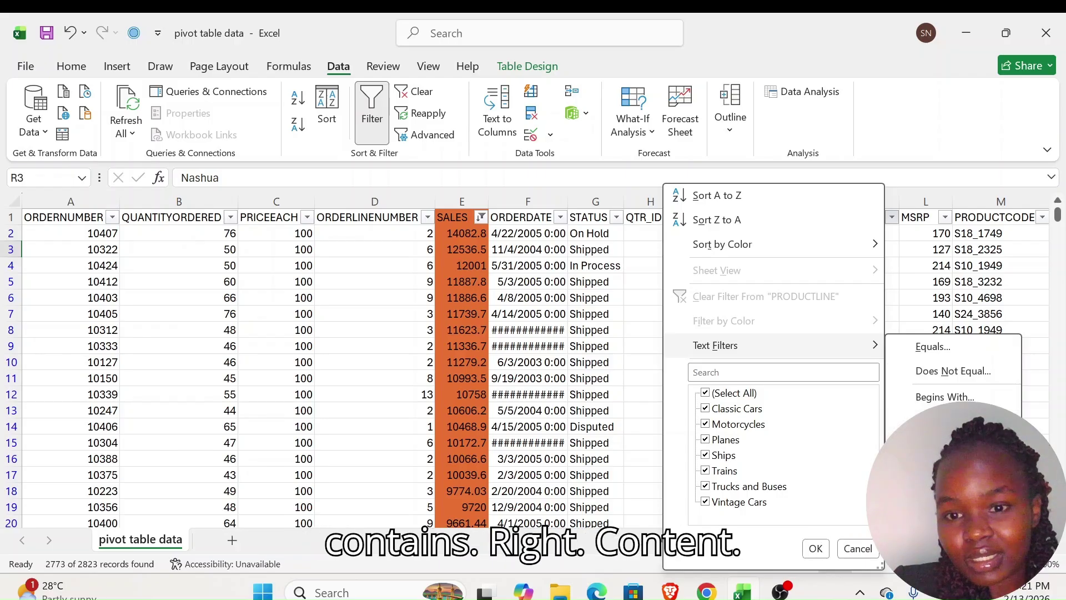
{"action": "left_click", "coordinate": [937, 448]}
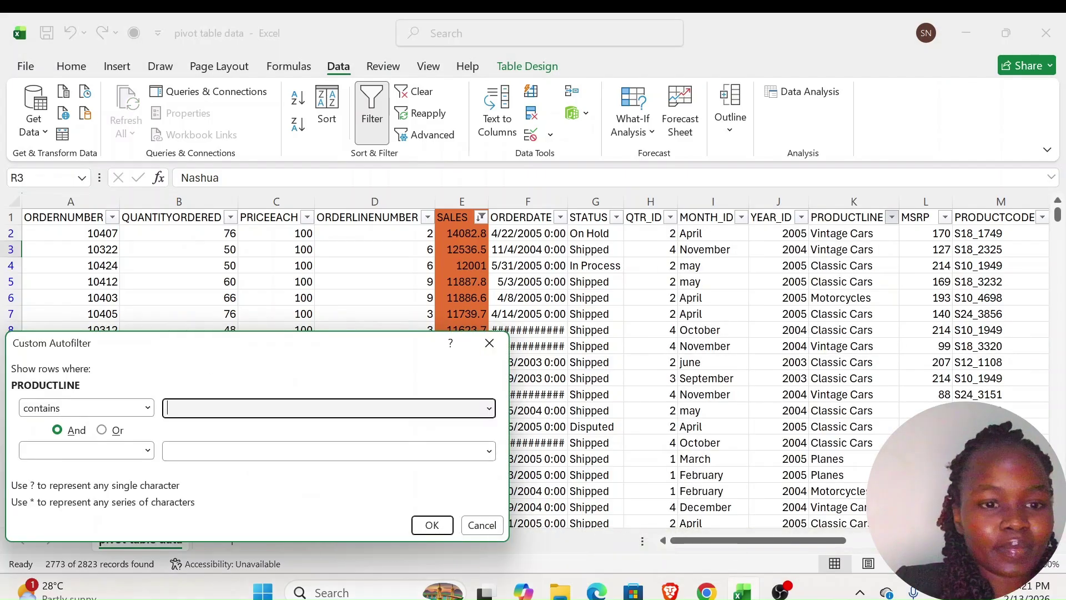
{"action": "type", "text": "V"}
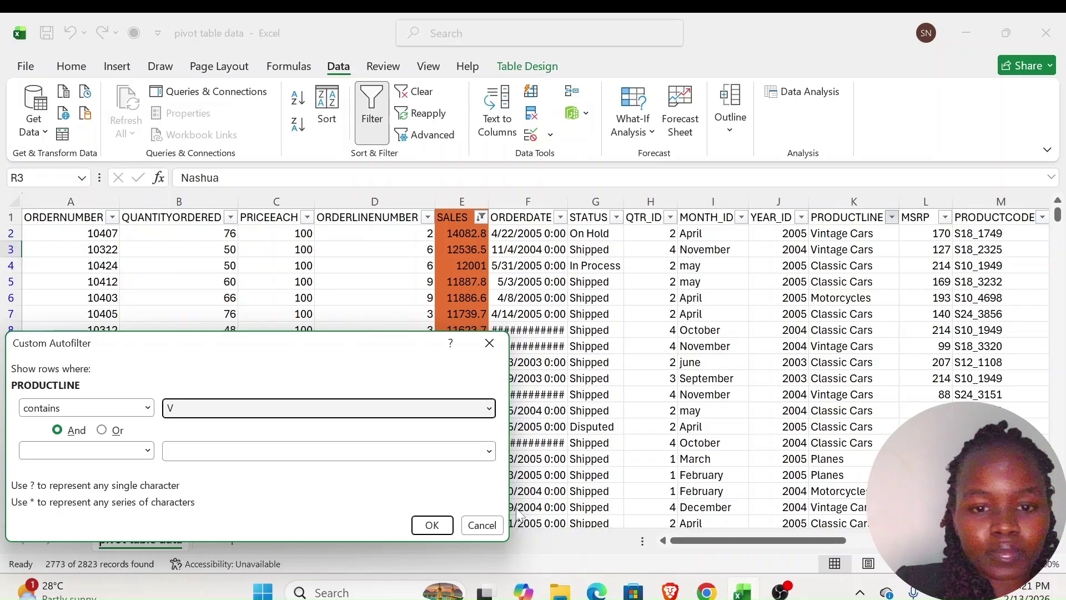
{"action": "left_click", "coordinate": [432, 524]}
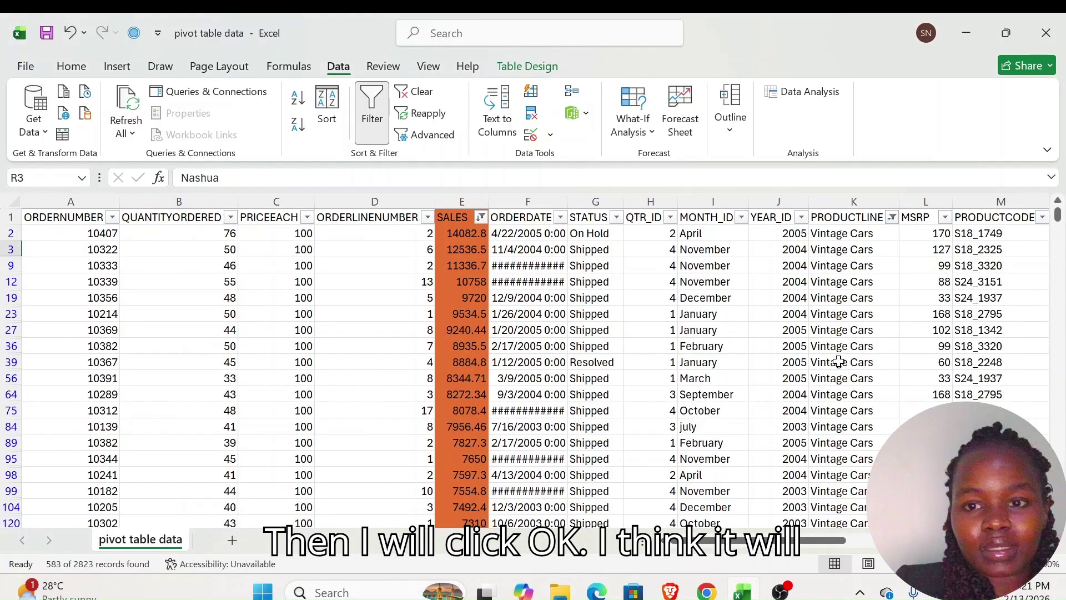
{"action": "scroll", "coordinate": [864, 357], "scroll_direction": "down", "scroll_amount": 1}
{"action": "scroll", "coordinate": [821, 280], "scroll_direction": "up", "scroll_amount": 1}
{"action": "scroll", "coordinate": [821, 280], "scroll_direction": "right", "scroll_amount": 1}
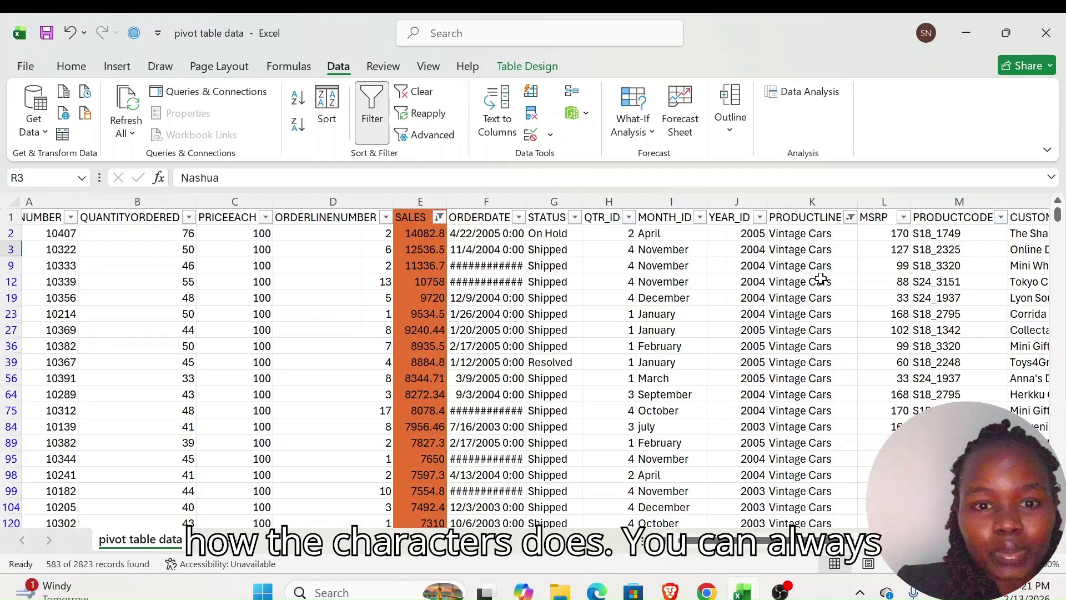
- Filter the YEAR_ID column to show only 2005
{"action": "scroll", "coordinate": [687, 245], "scroll_direction": "right", "scroll_amount": 3}
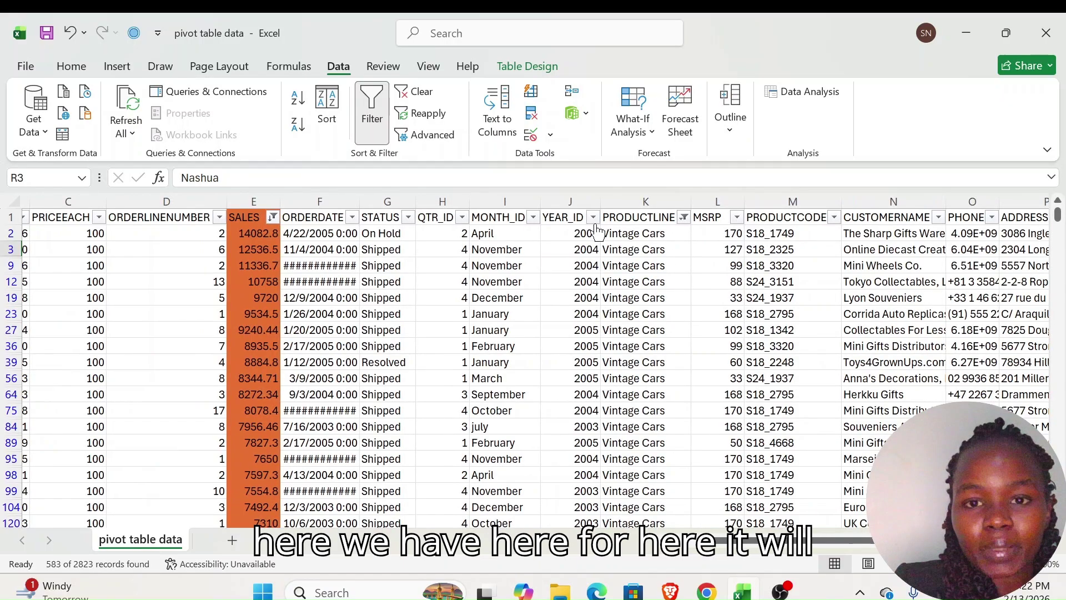
{"action": "left_click", "coordinate": [593, 218]}
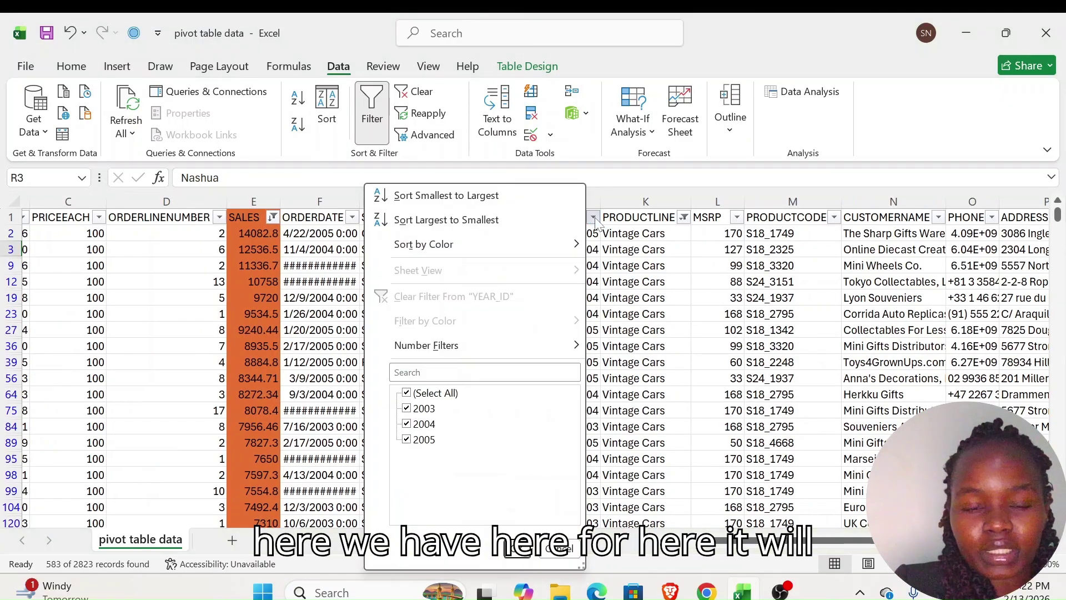
{"action": "left_click", "coordinate": [407, 441]}
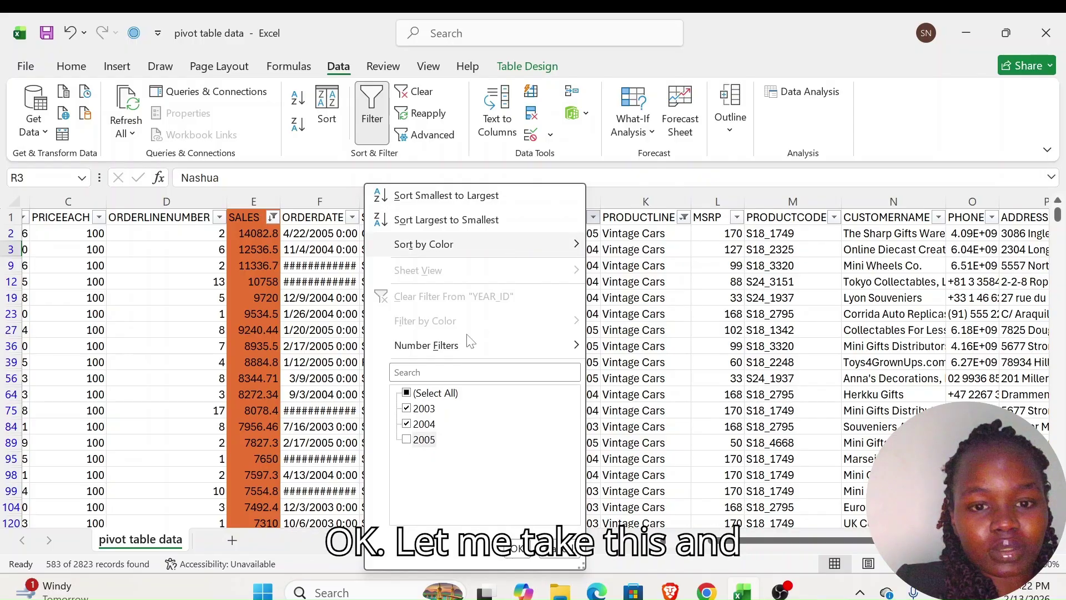
{"action": "left_click", "coordinate": [408, 393]}
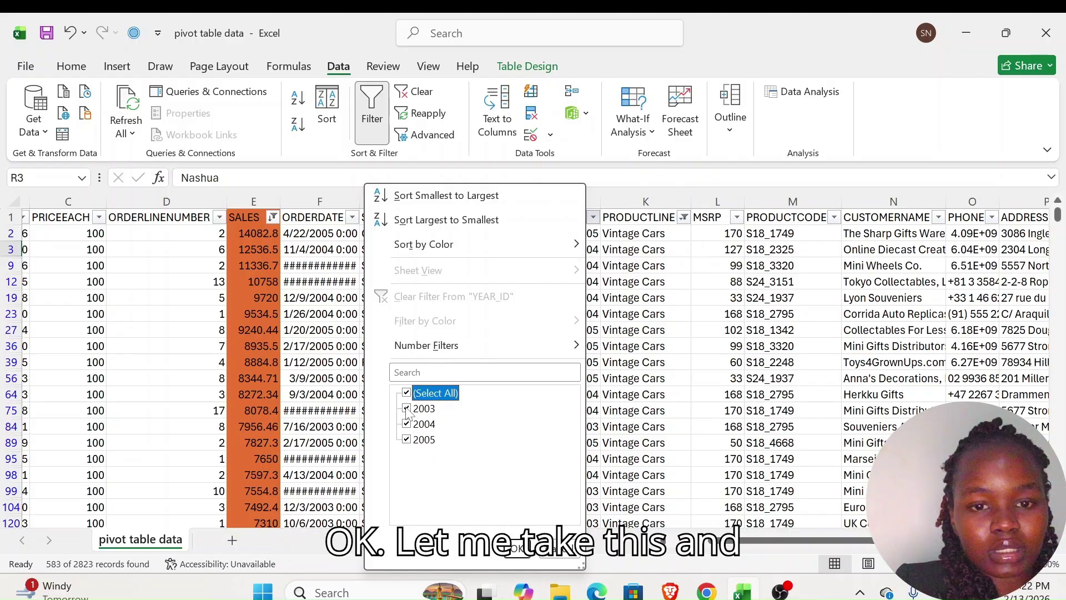
{"action": "left_click", "coordinate": [407, 394]}
{"action": "left_click", "coordinate": [406, 440]}
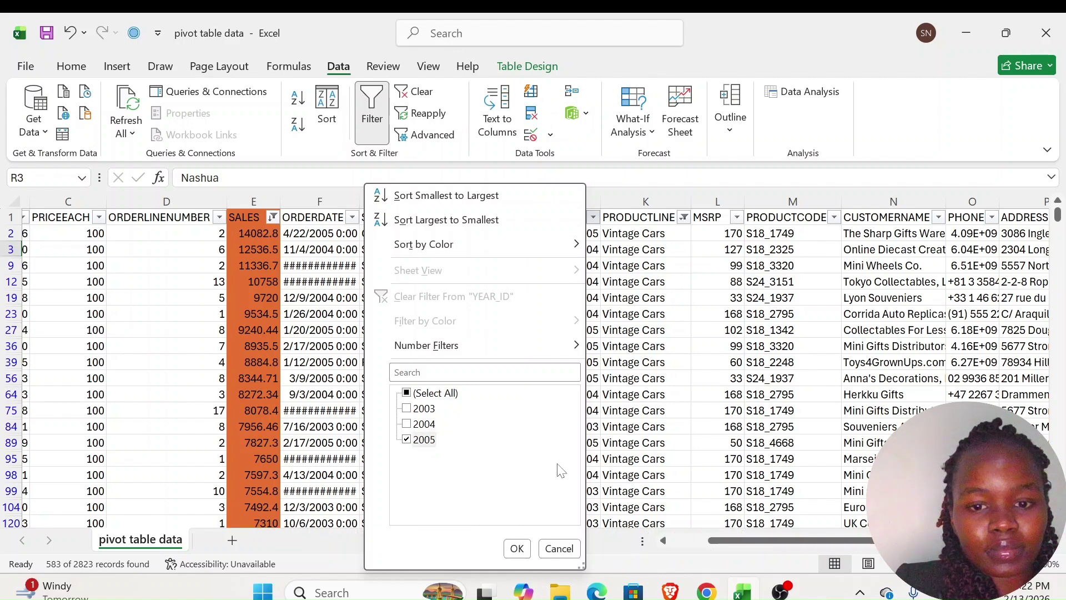
{"action": "left_click", "coordinate": [515, 549]}
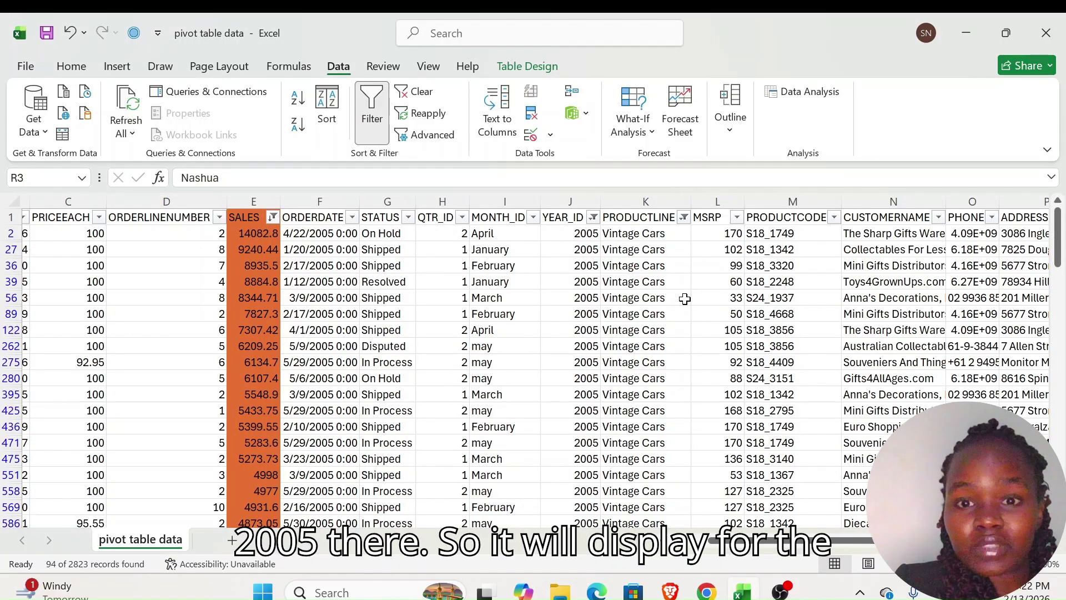
- Filter the MONTH_ID column to show only April
{"action": "scroll", "coordinate": [683, 298], "scroll_direction": "right", "scroll_amount": 1}
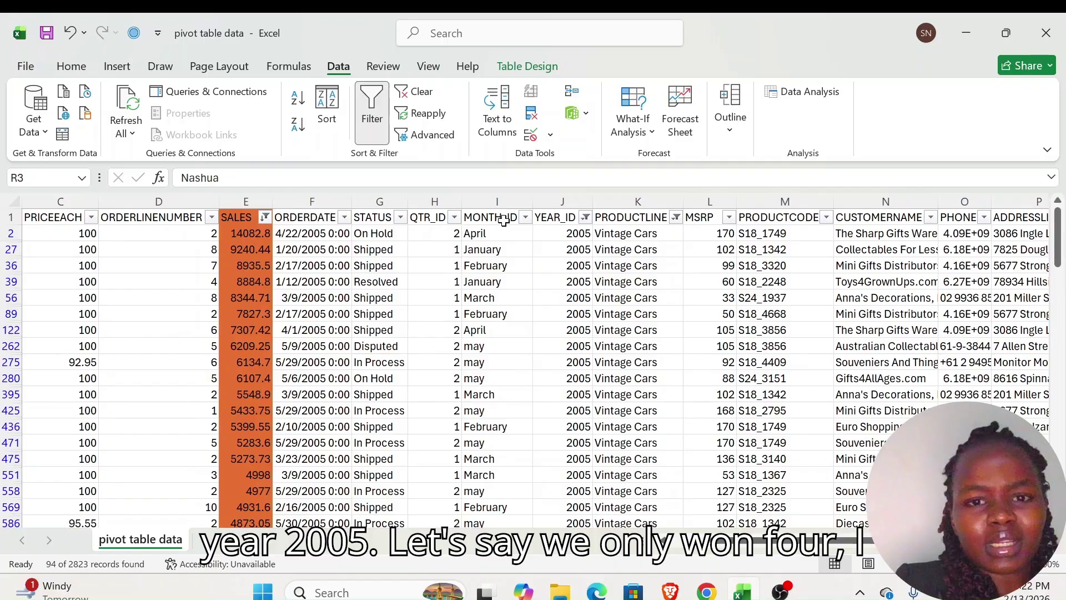
{"action": "left_click", "coordinate": [526, 217]}
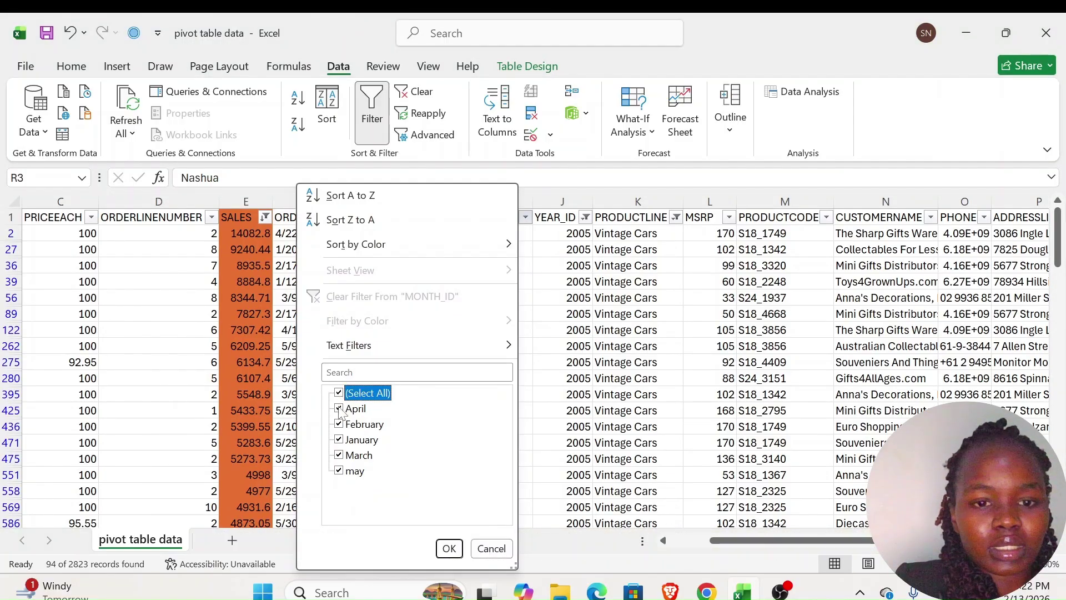
{"action": "left_click", "coordinate": [339, 392]}
{"action": "left_click", "coordinate": [339, 408]}
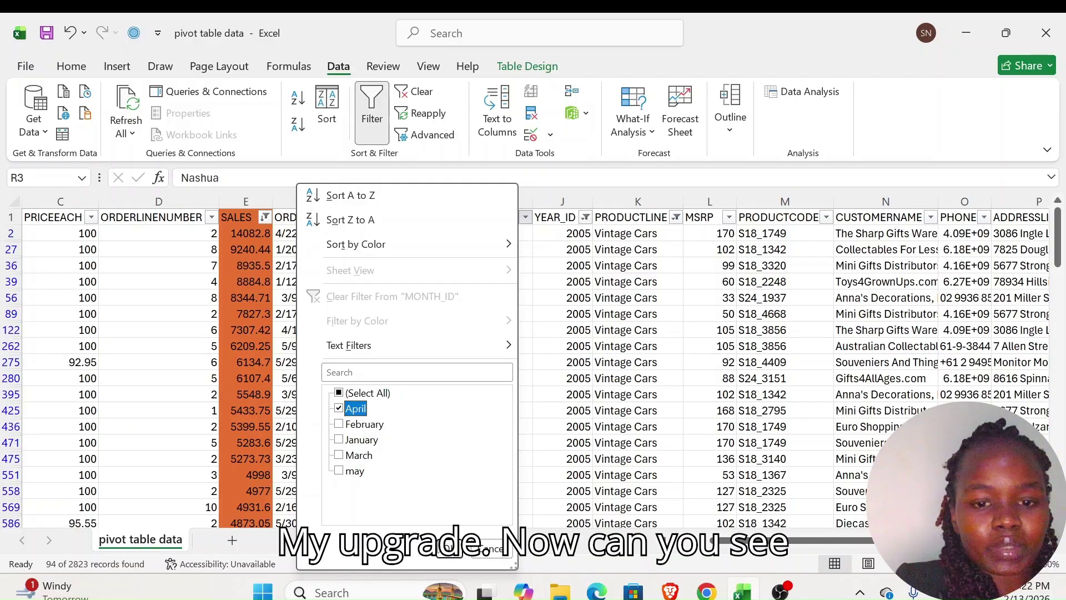
{"action": "left_click", "coordinate": [448, 548]}
{"action": "scroll", "coordinate": [529, 361], "scroll_direction": "left", "scroll_amount": 2}
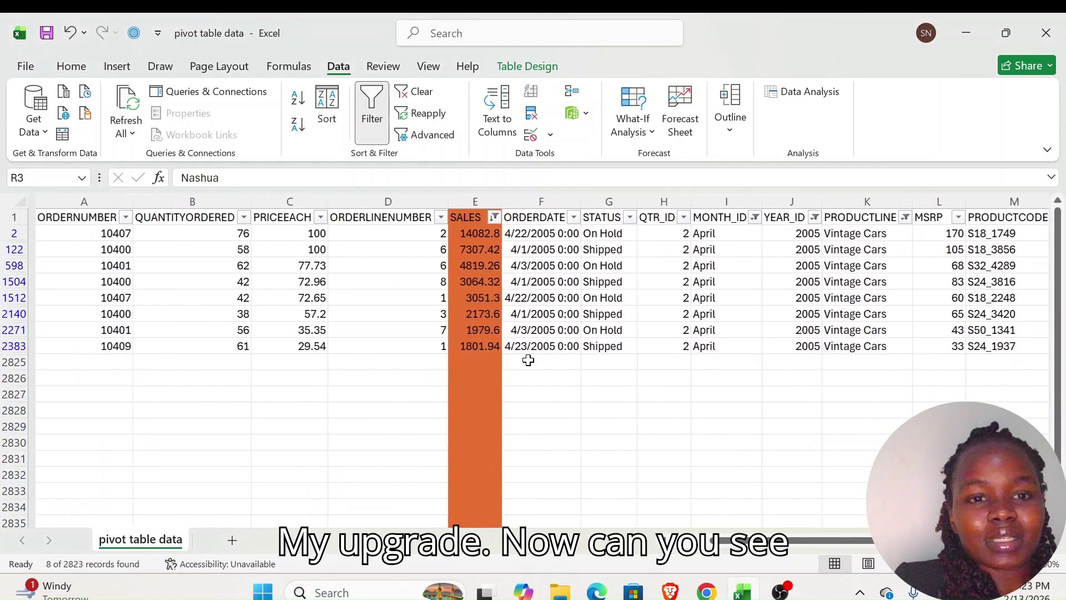
- Review the filtered MONTH_ID, YEAR_ID and PRODUCTLINE columns by selecting them one at a time
{"action": "scroll", "coordinate": [529, 361], "scroll_direction": "right", "scroll_amount": 1}
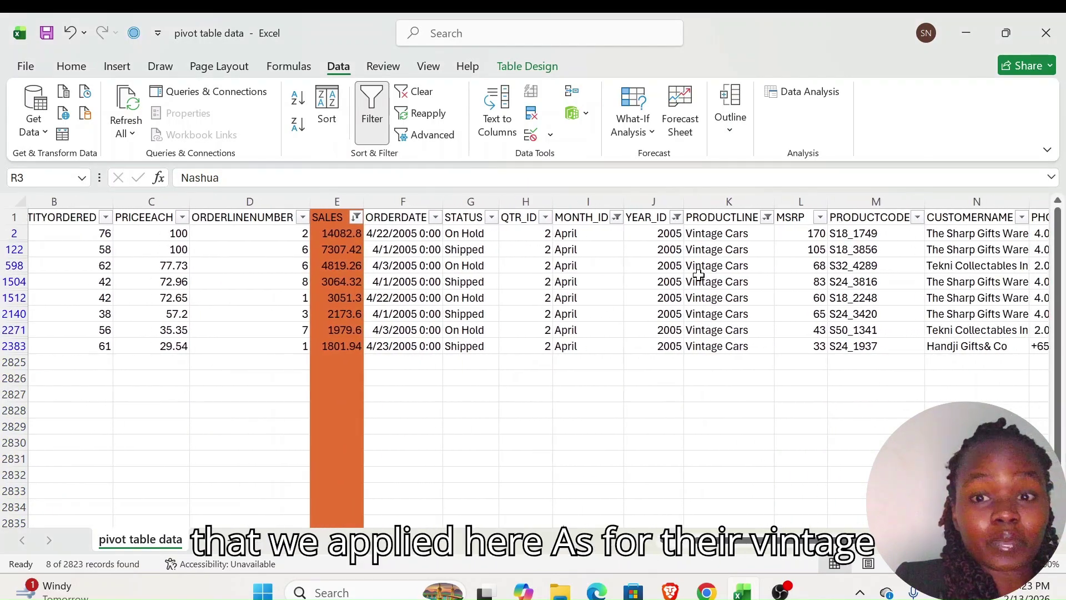
{"action": "left_click", "coordinate": [695, 201]}
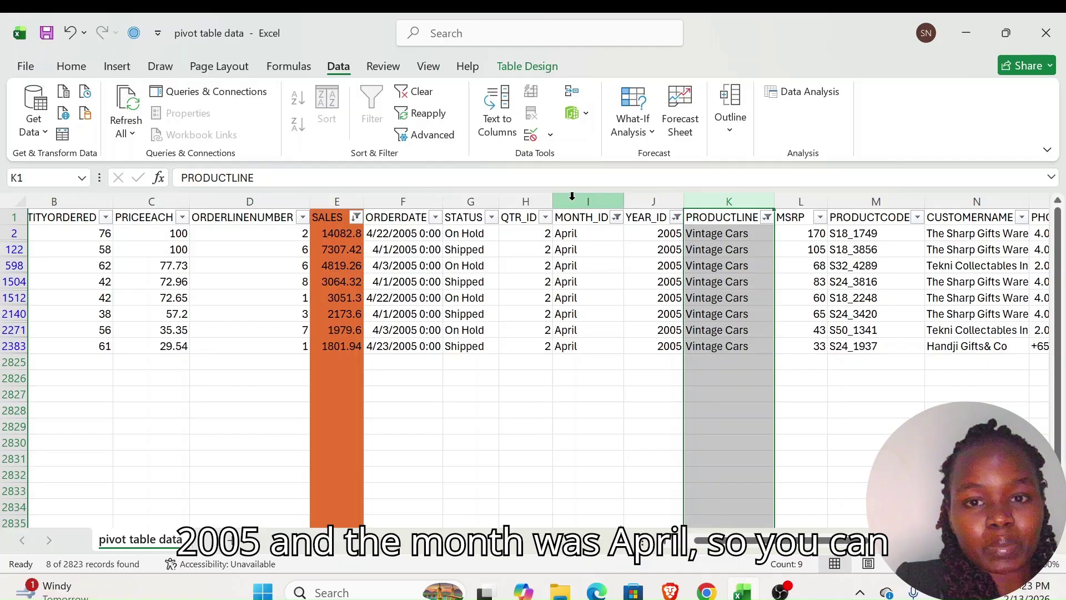
{"action": "left_click", "coordinate": [599, 195]}
{"action": "left_click", "coordinate": [650, 195]}
{"action": "left_click", "coordinate": [721, 196]}
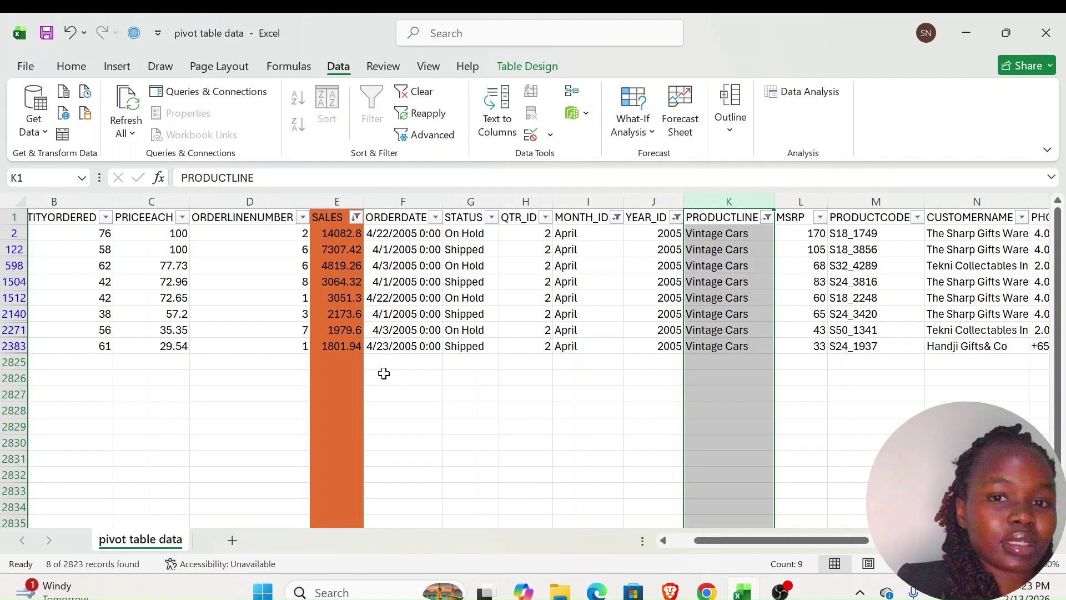
- Delete the CITY level from the table's sort and sort the filtered rows by SALES only, Largest to Smallest
{"action": "left_click", "coordinate": [394, 262]}
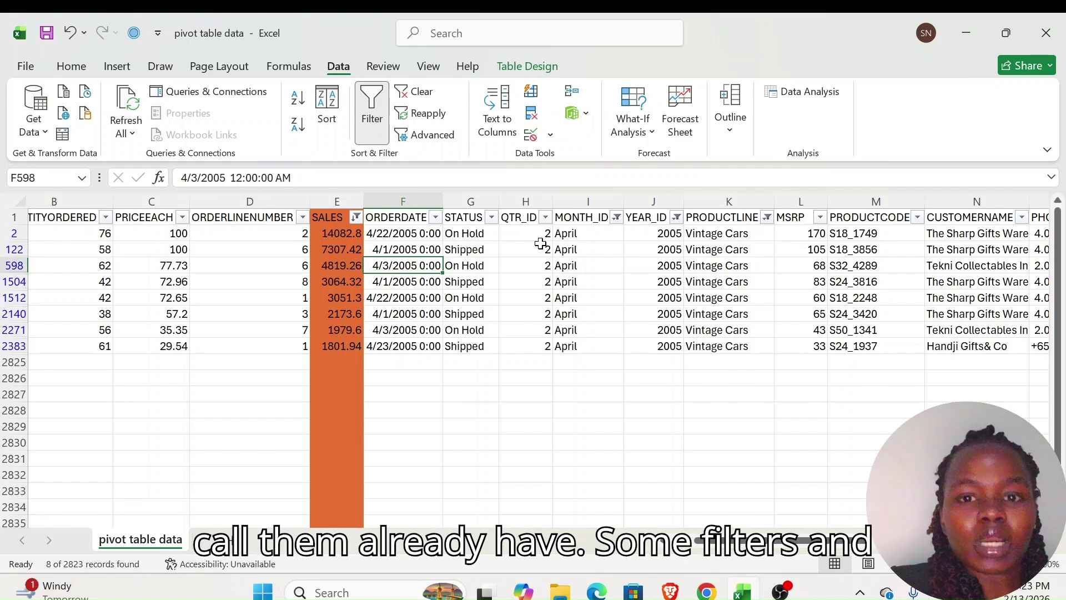
{"action": "left_click", "coordinate": [328, 106]}
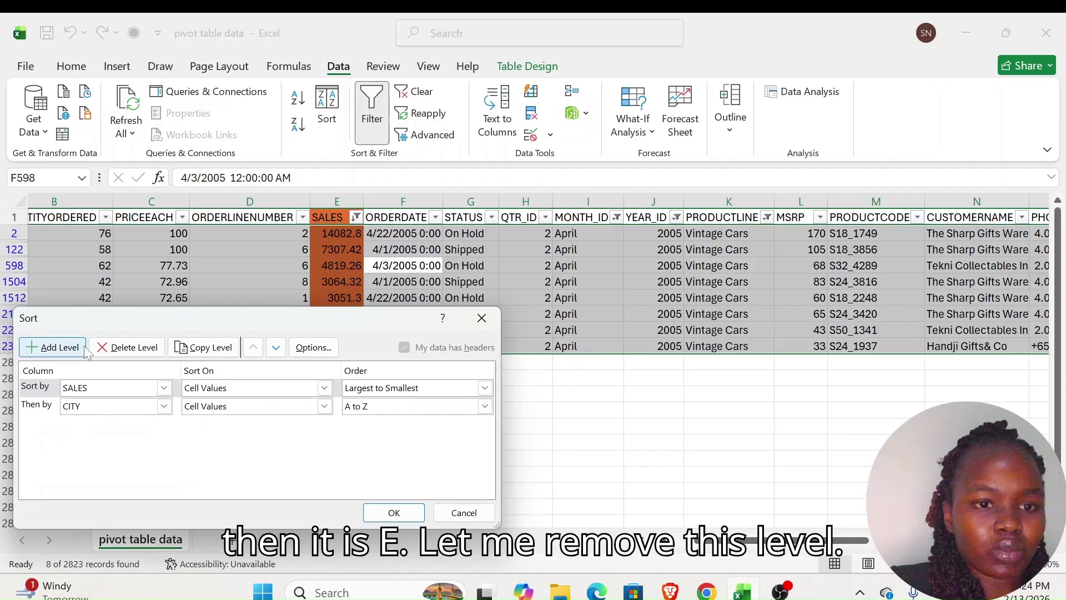
{"action": "left_click", "coordinate": [35, 407]}
{"action": "left_click", "coordinate": [114, 353]}
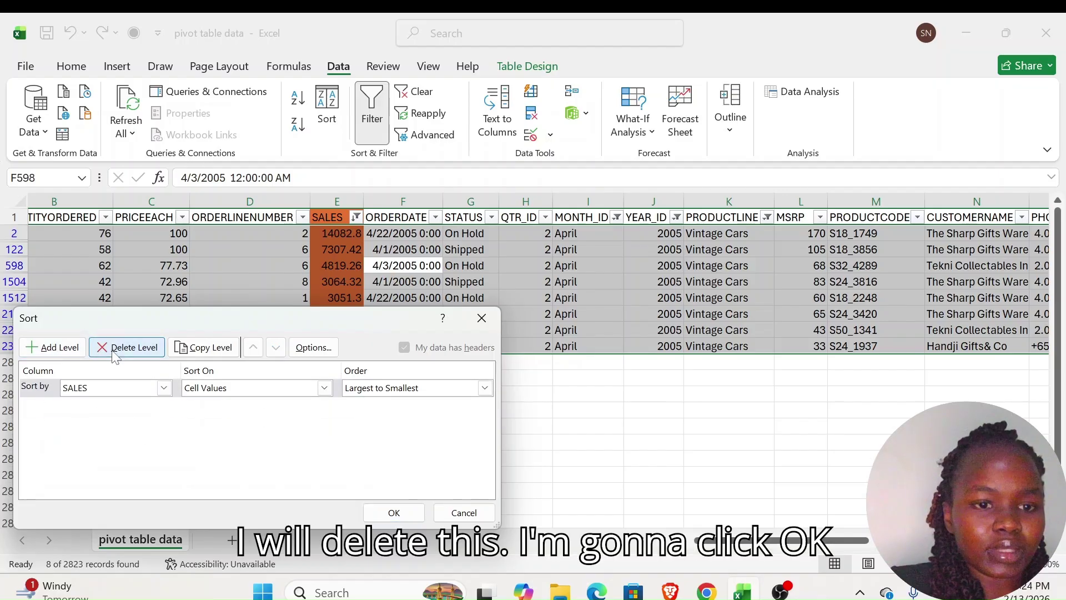
{"action": "left_click", "coordinate": [393, 512]}
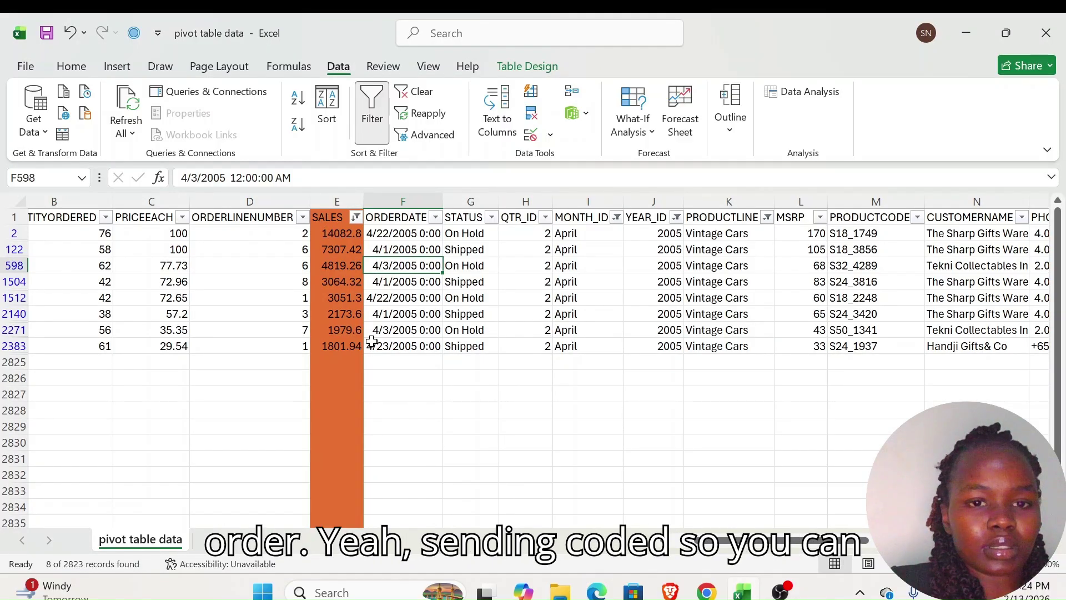
{"action": "scroll", "coordinate": [476, 314], "scroll_direction": "right", "scroll_amount": 3}
{"action": "scroll", "coordinate": [522, 313], "scroll_direction": "left", "scroll_amount": 4}
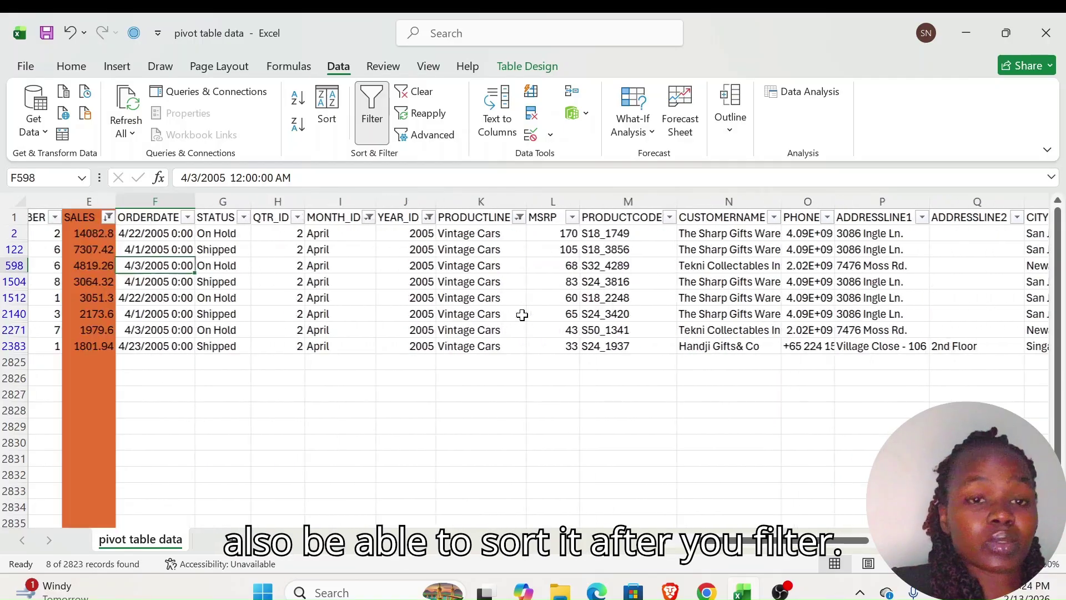